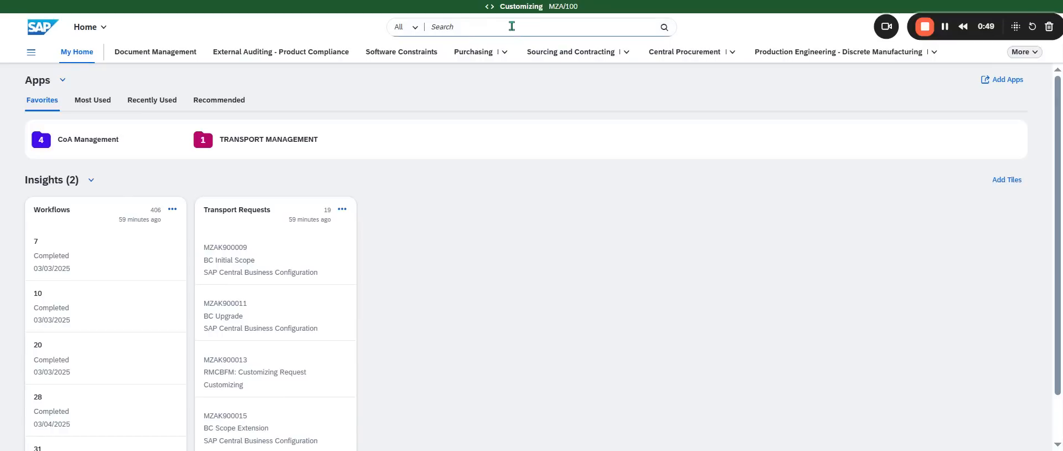
- Open the Manage Purchase Orders app and start a new purchase order
click(510, 27)
text(Manage Purchase Orders)
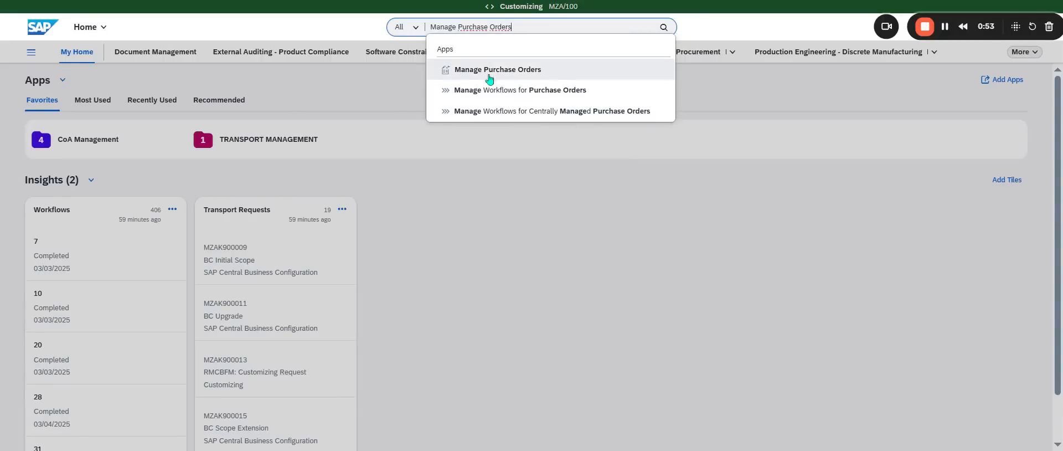
click(488, 72)
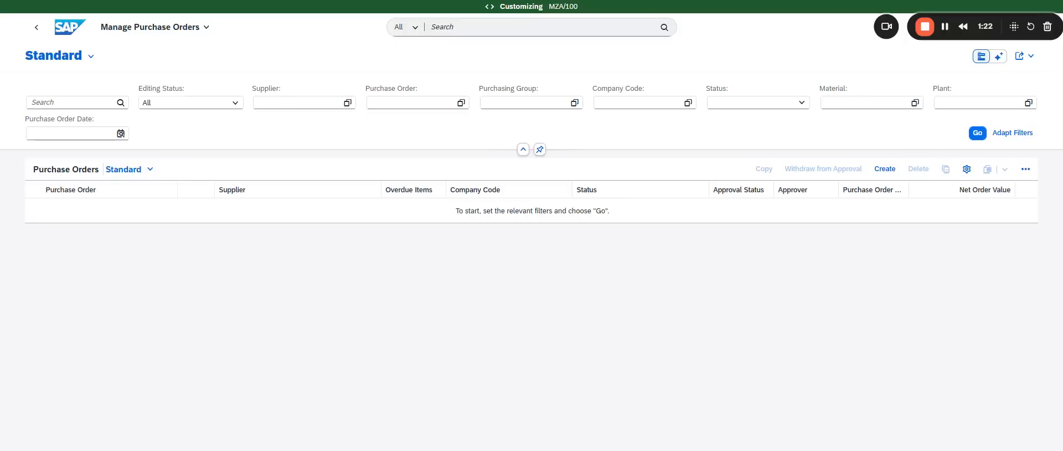
click(885, 169)
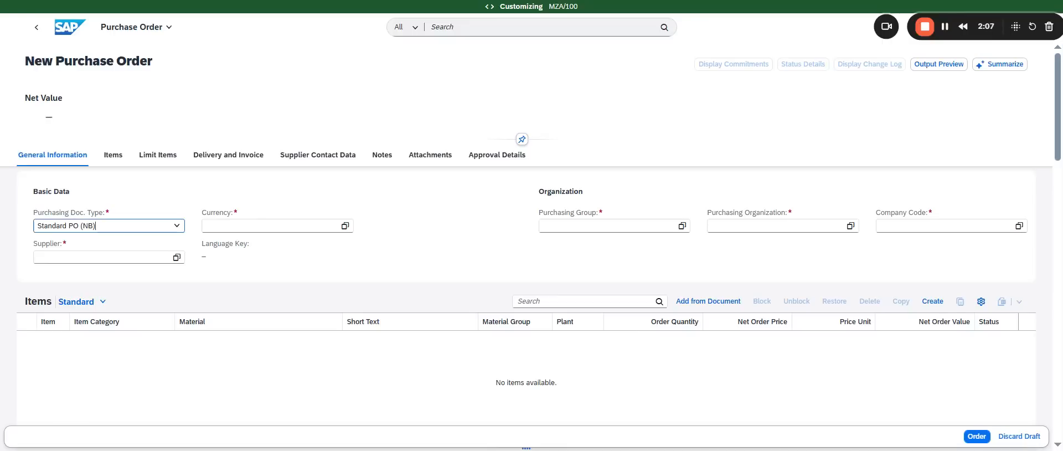
- For the Standard PO (NB), filter the supplier selection by purchasing organization GROUPE ORG ACHATS (OAFR) and country/region key FR
click(175, 229)
click(175, 230)
click(177, 257)
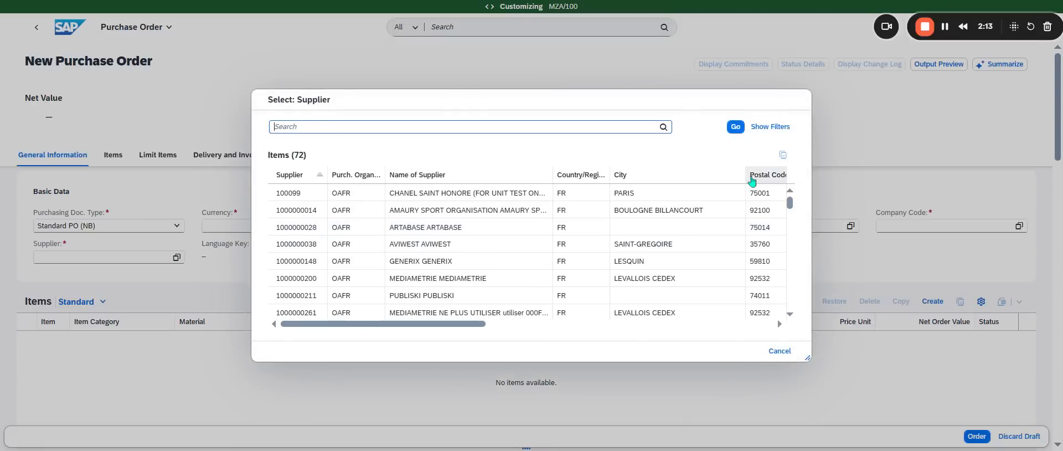
click(767, 128)
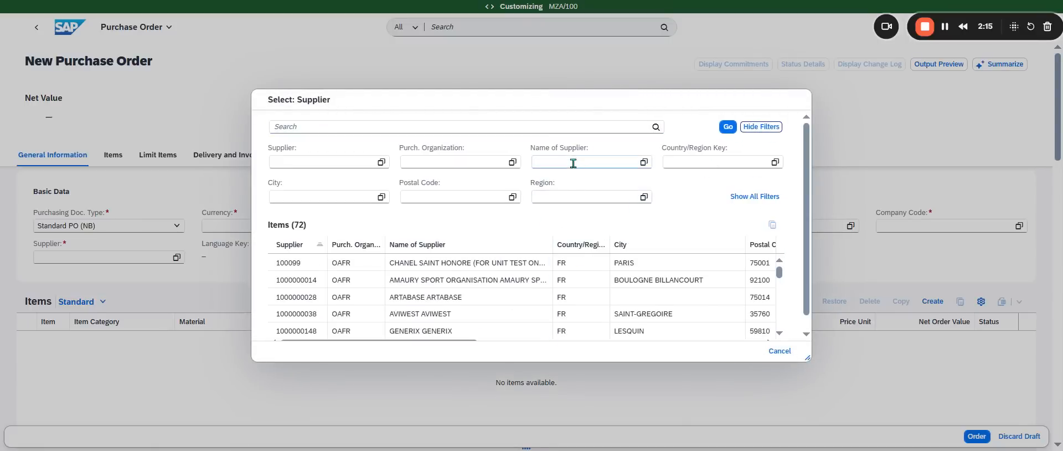
click(425, 163)
click(485, 220)
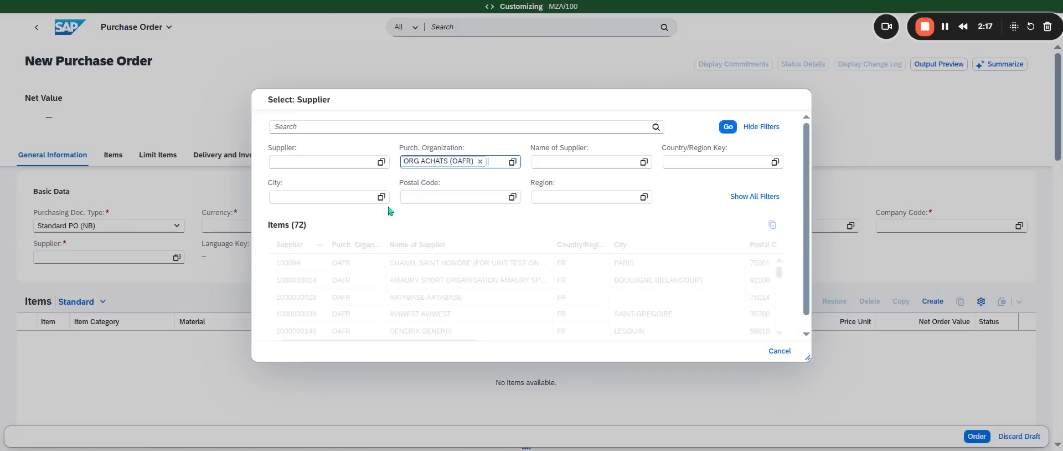
click(698, 160)
text(FR)
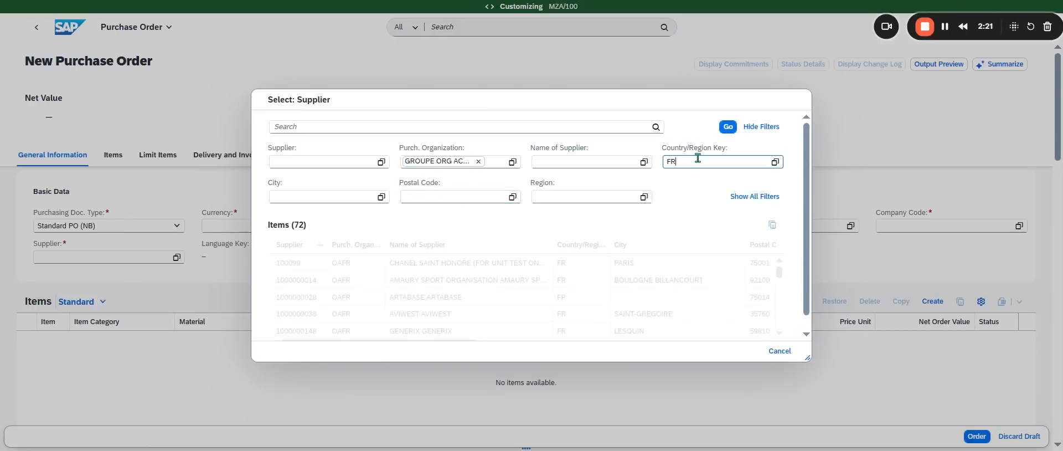
key(Return)
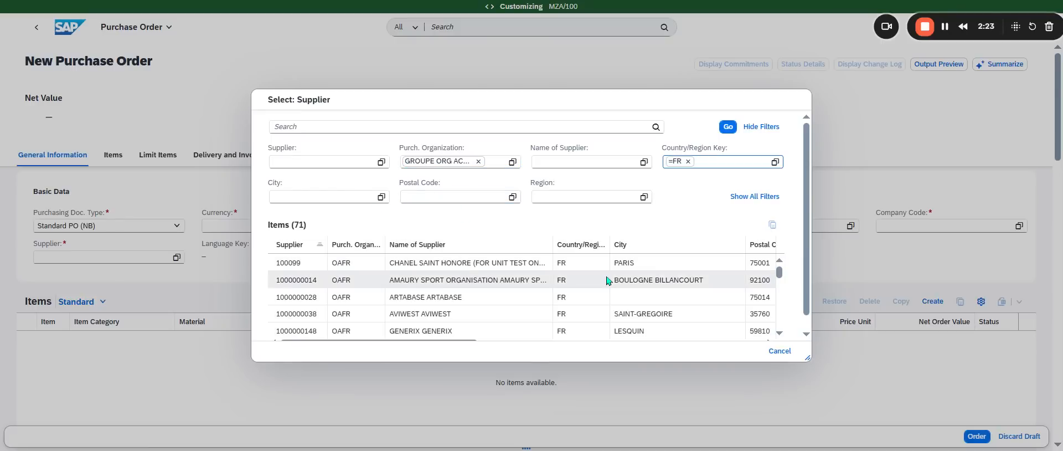
- Search the filtered suppliers for K* and select KRS KRS as the purchase order's supplier
scroll(498, 329, down, 5)
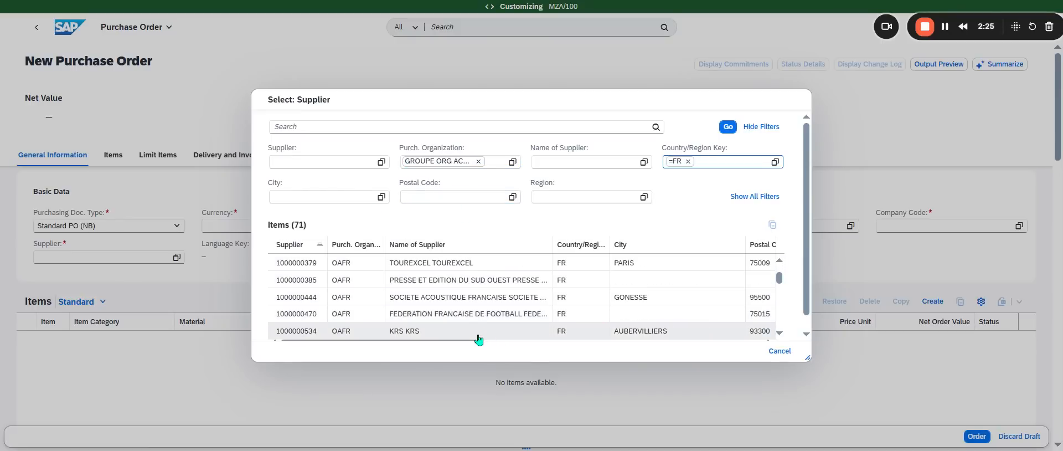
scroll(488, 270, down, 5)
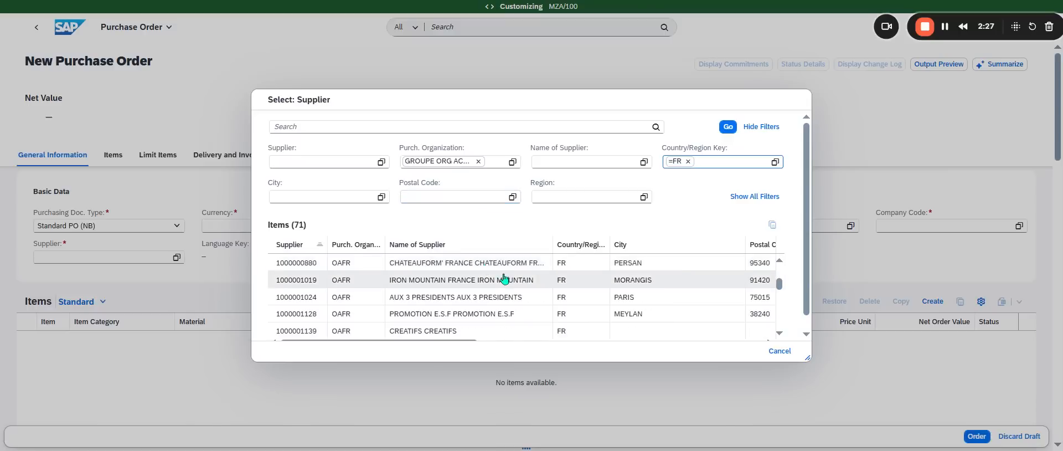
click(338, 129)
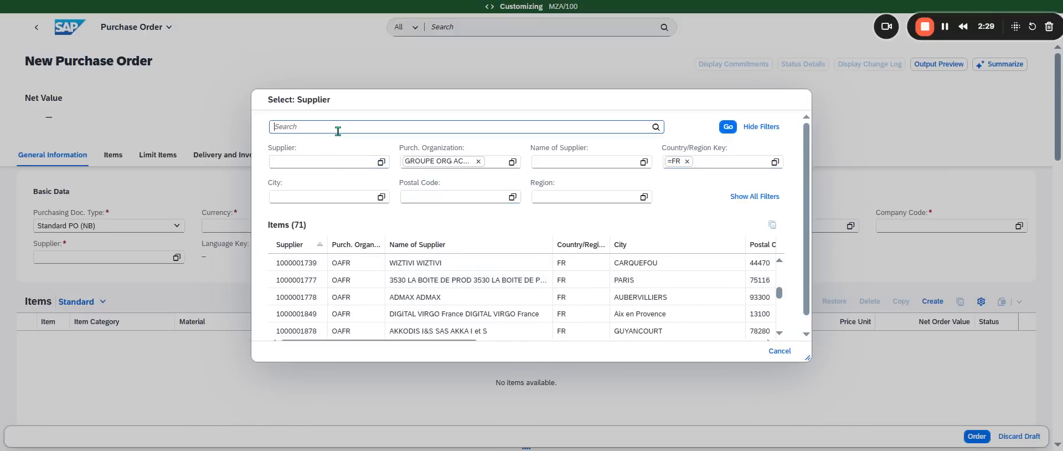
text(KPC)
key(Return)
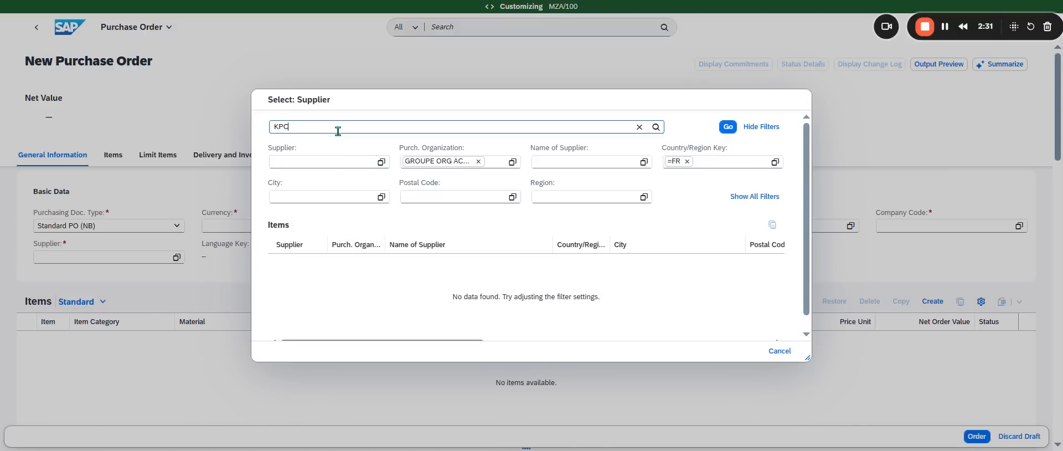
key(BackSpace)
key(BackSpace)
text(*)
key(Return)
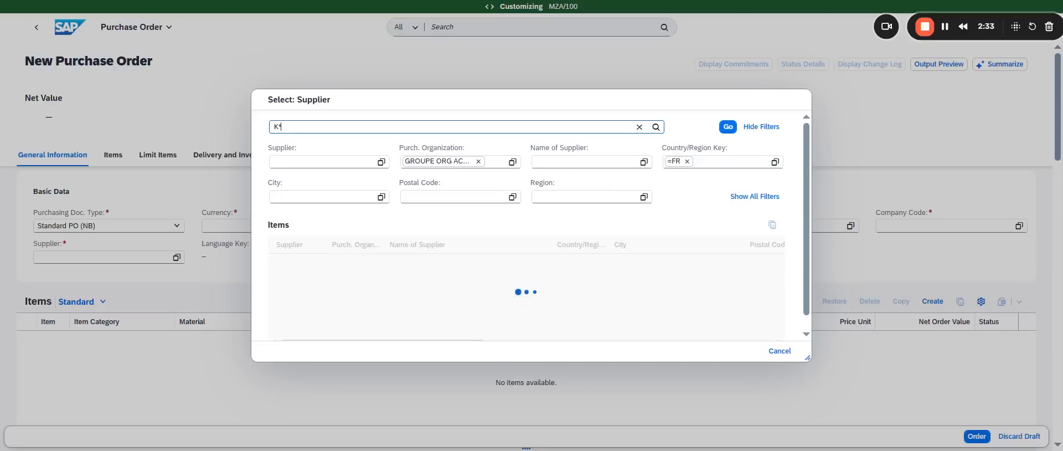
click(425, 264)
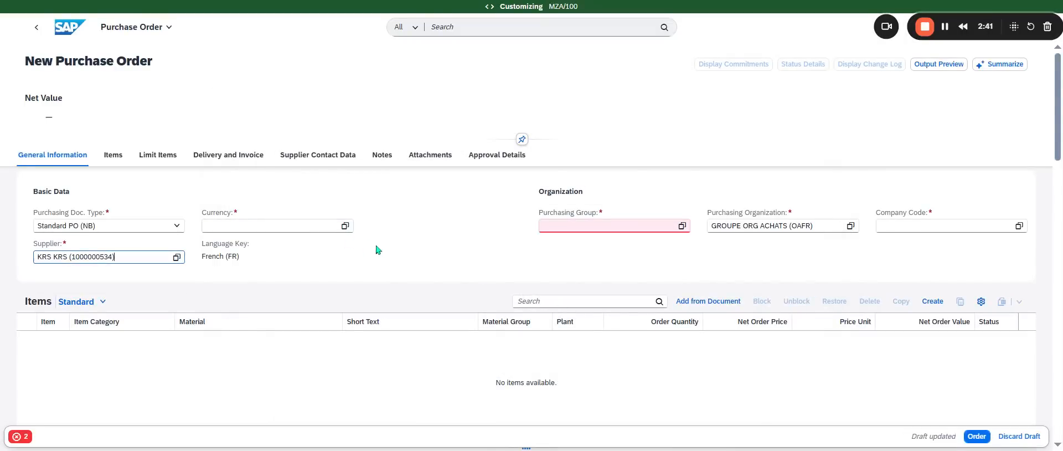
- Complete the order header with purchasing group MÉDIA (001), company code RMC-BFM (01ME) and currency EUR
click(612, 229)
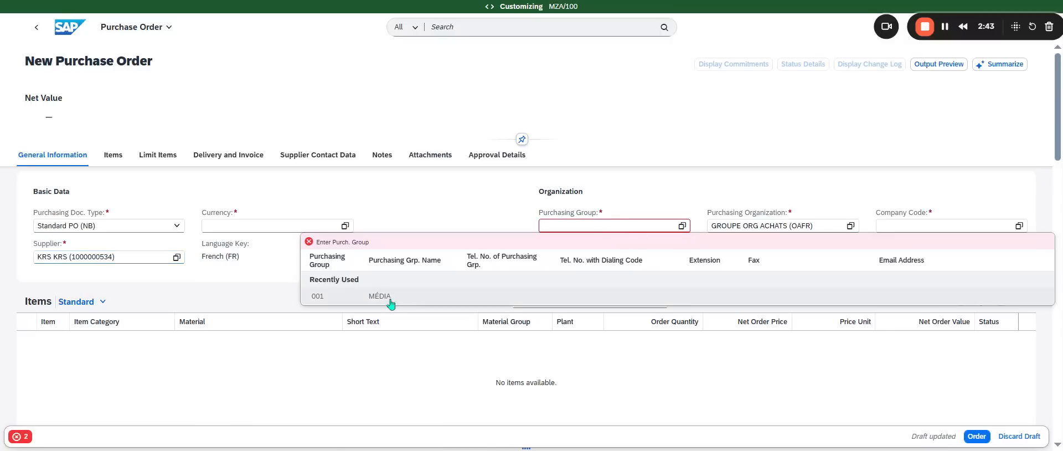
click(391, 296)
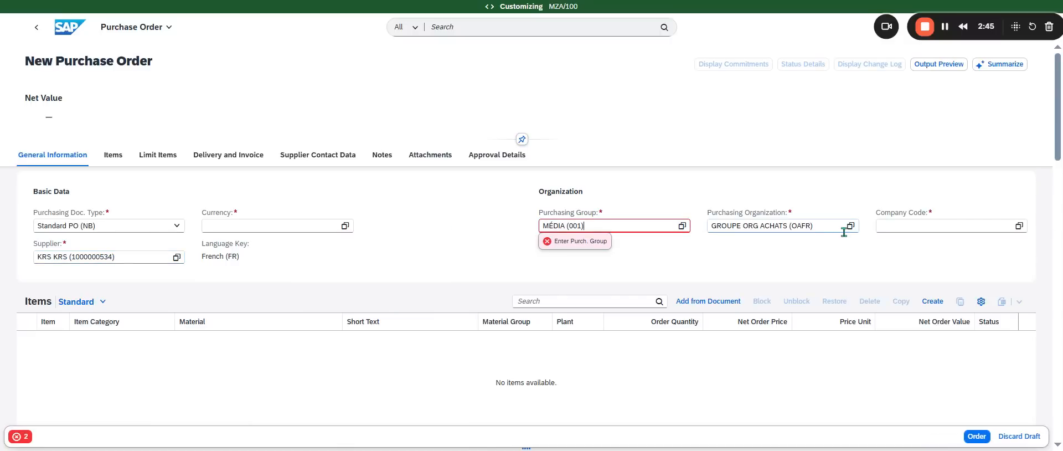
click(897, 225)
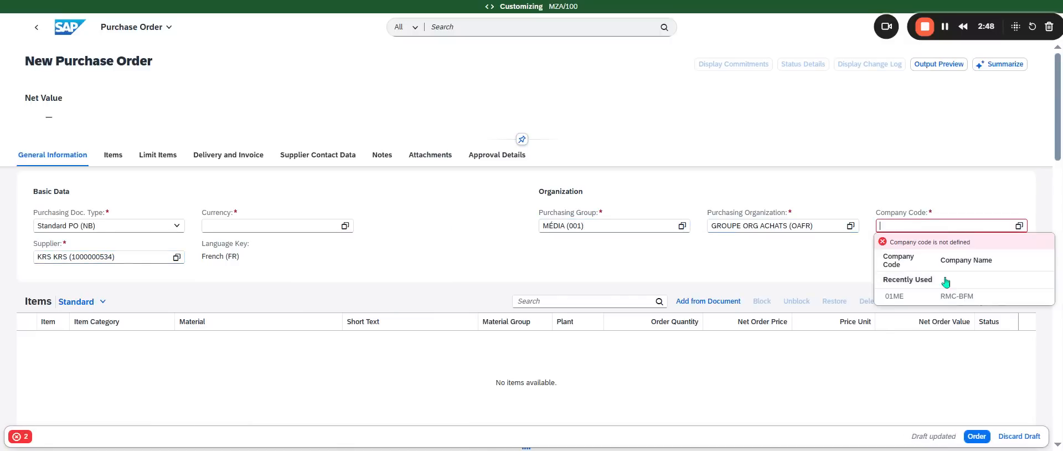
click(945, 300)
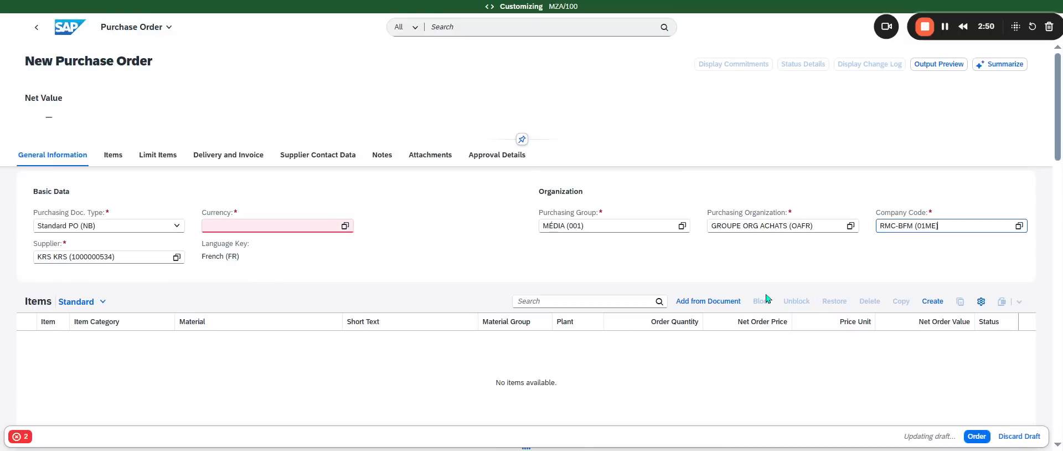
click(276, 230)
text(EUR)
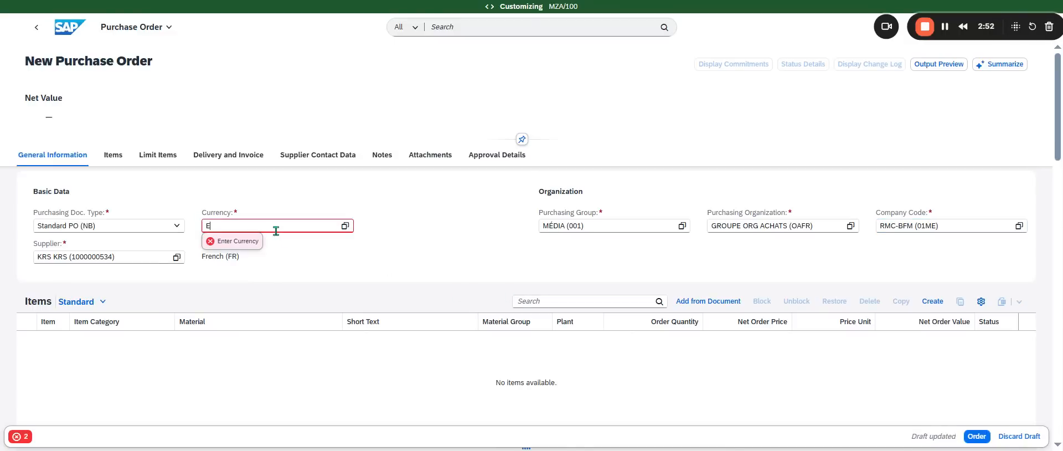
key(Return)
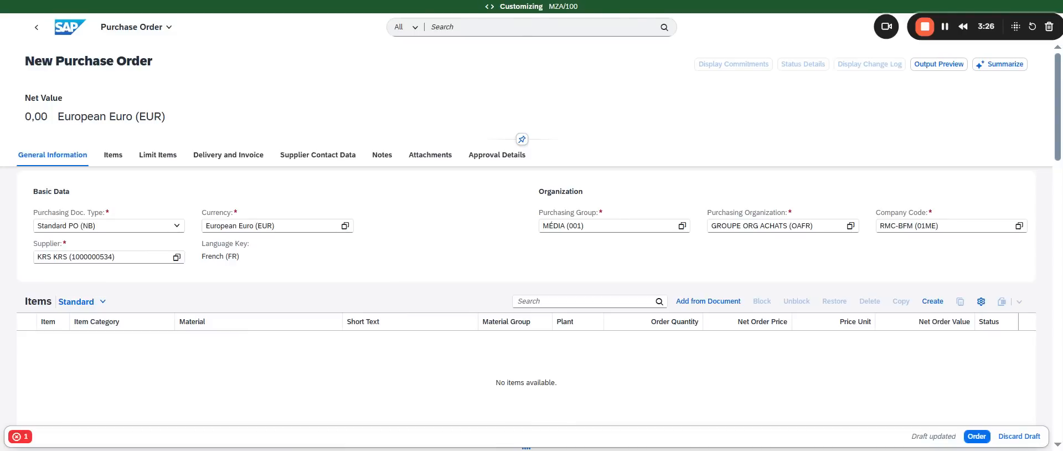
- Create a standard order item with material group MC07005 and plant 01ME
scroll(531, 232, down, 3)
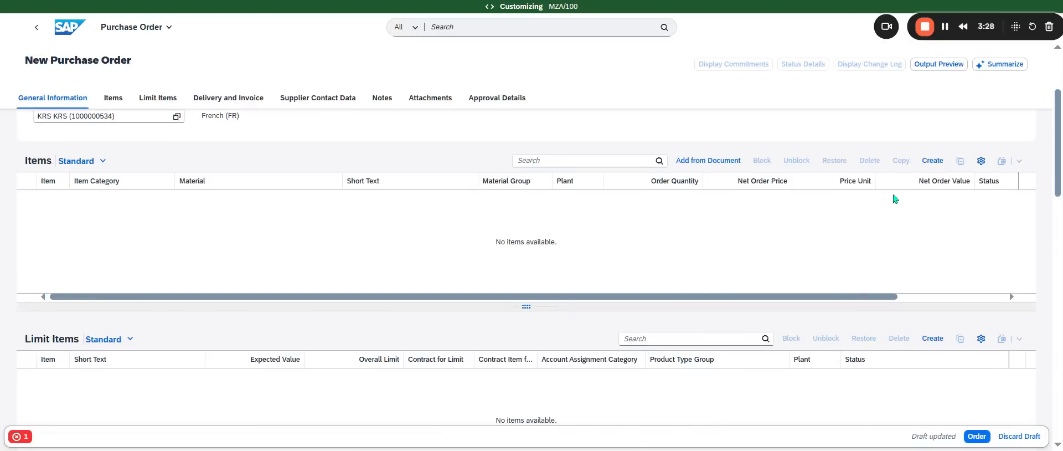
click(938, 162)
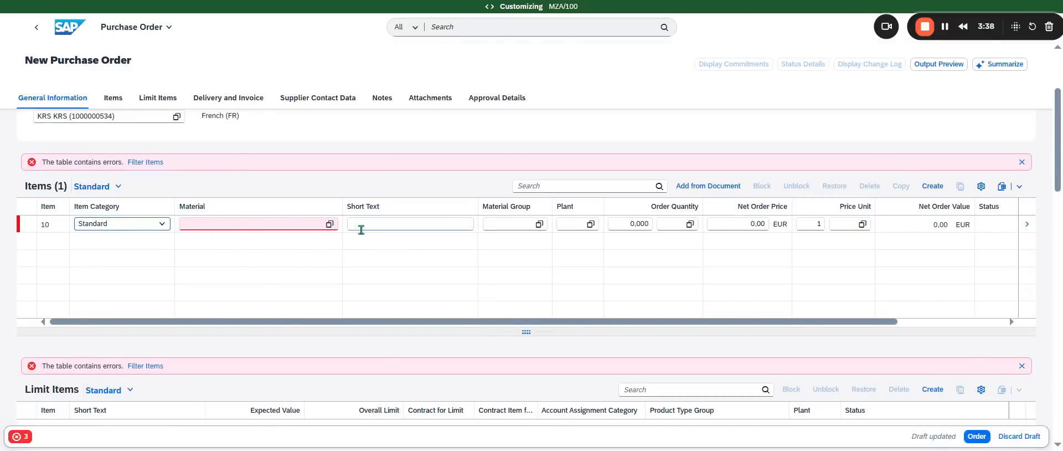
click(542, 227)
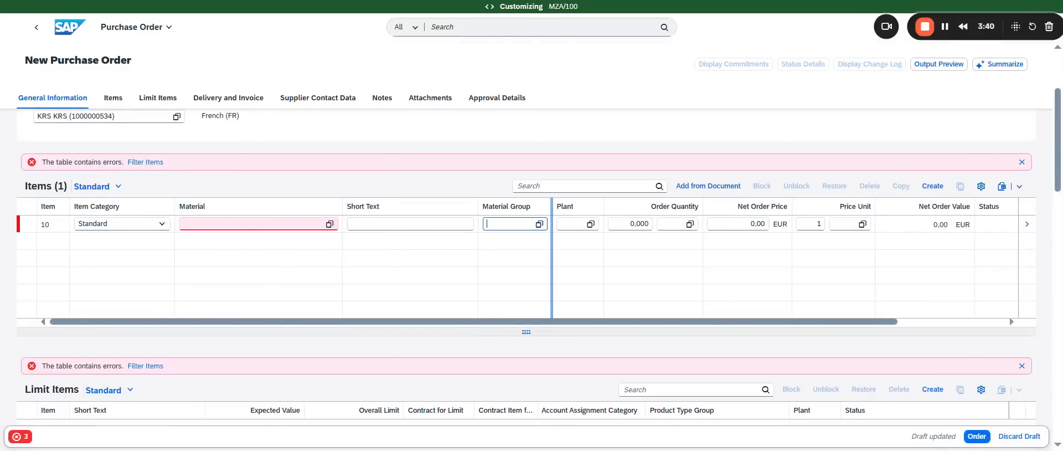
click(542, 228)
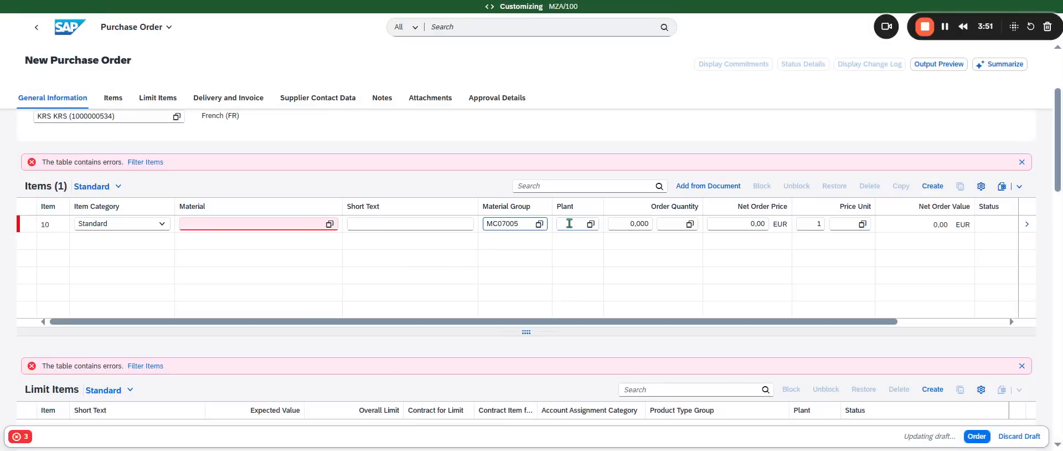
click(593, 230)
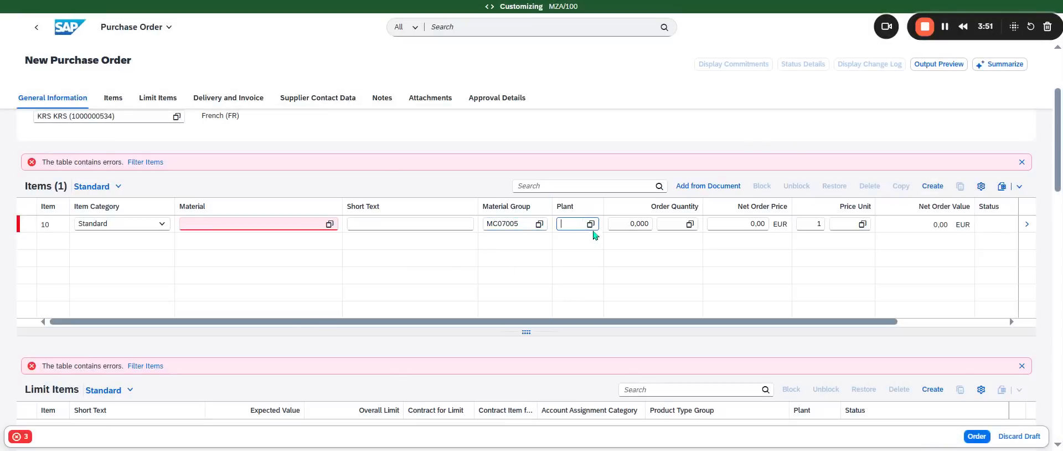
click(591, 224)
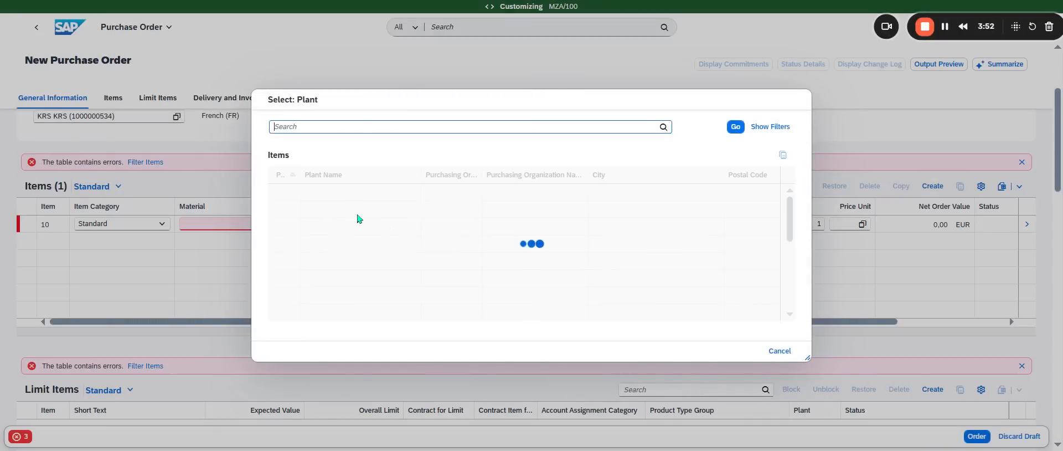
click(356, 197)
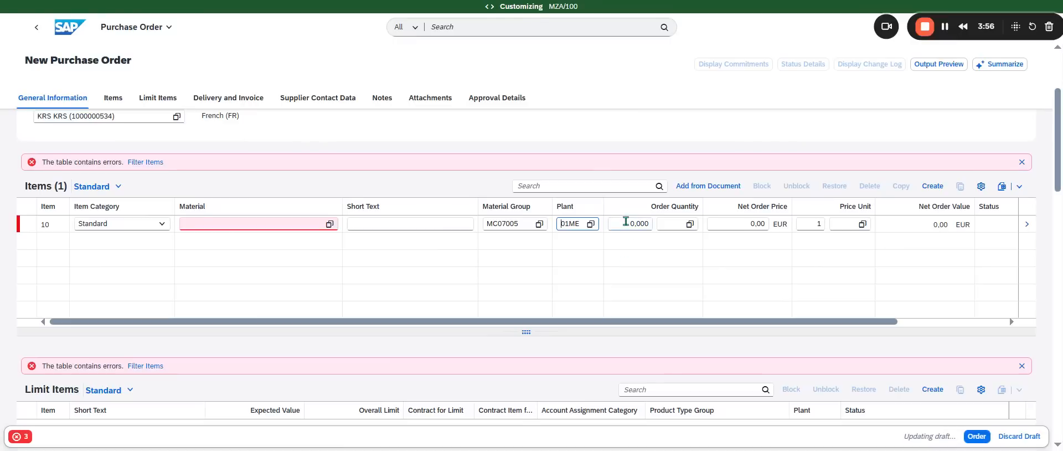
- Give item 10 an order quantity of 1 PC, a net order price of 1000 EUR and the short text DEMO
key(Tab)
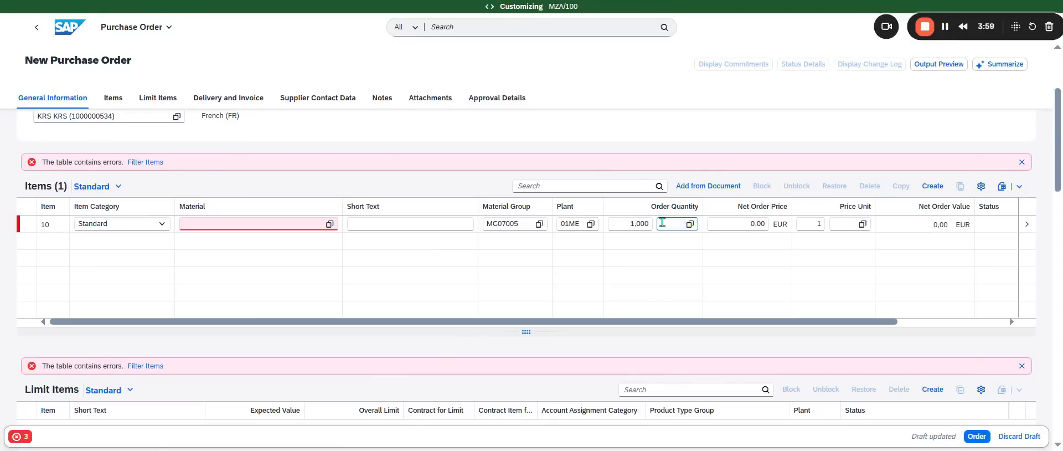
click(743, 283)
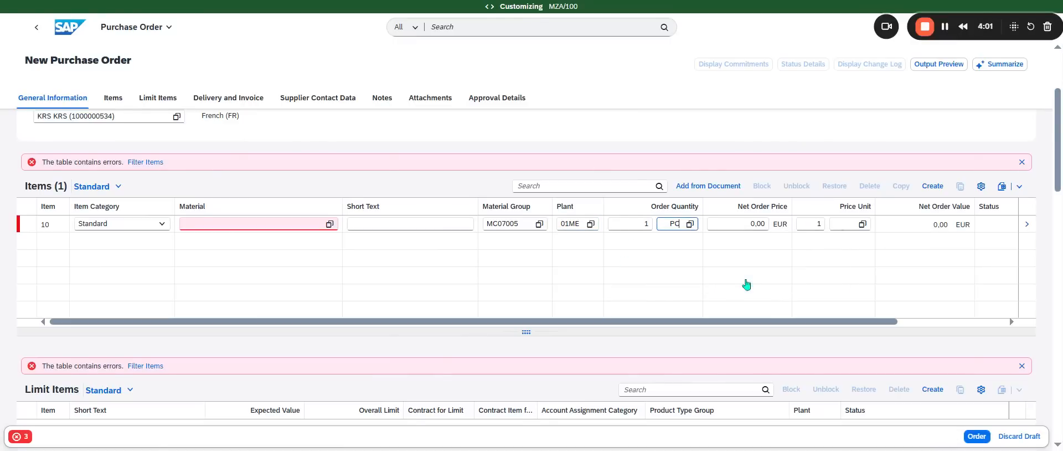
click(737, 229)
text(1000)
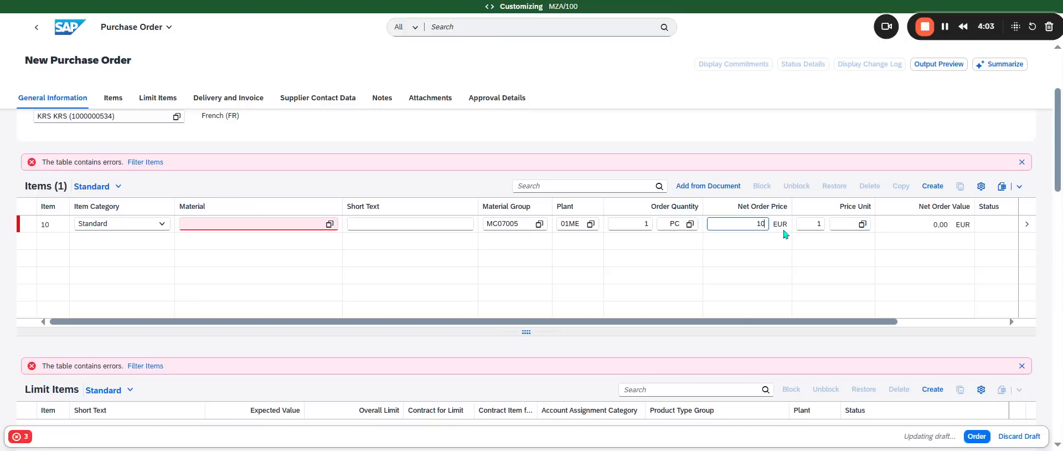
key(Return)
click(406, 224)
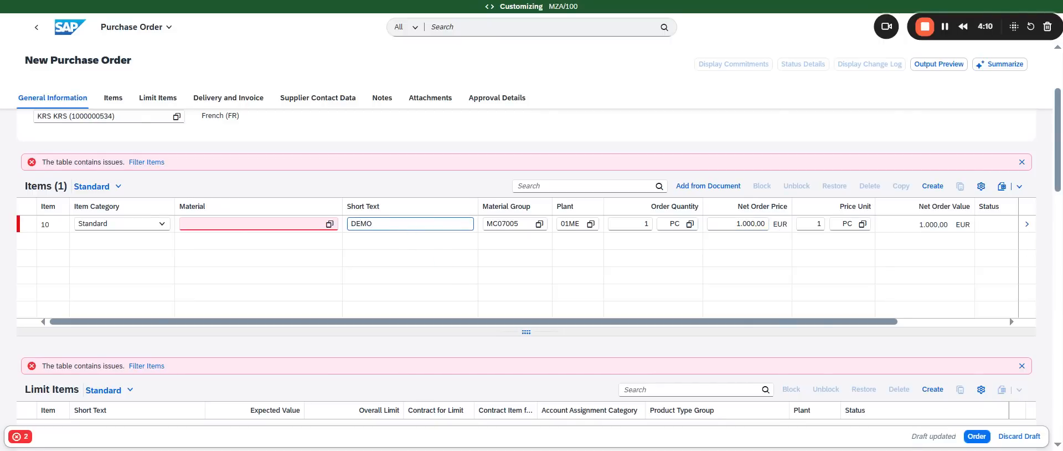
- Open the details of item 10 and set its account assignment category to Cost center (K)
click(1026, 223)
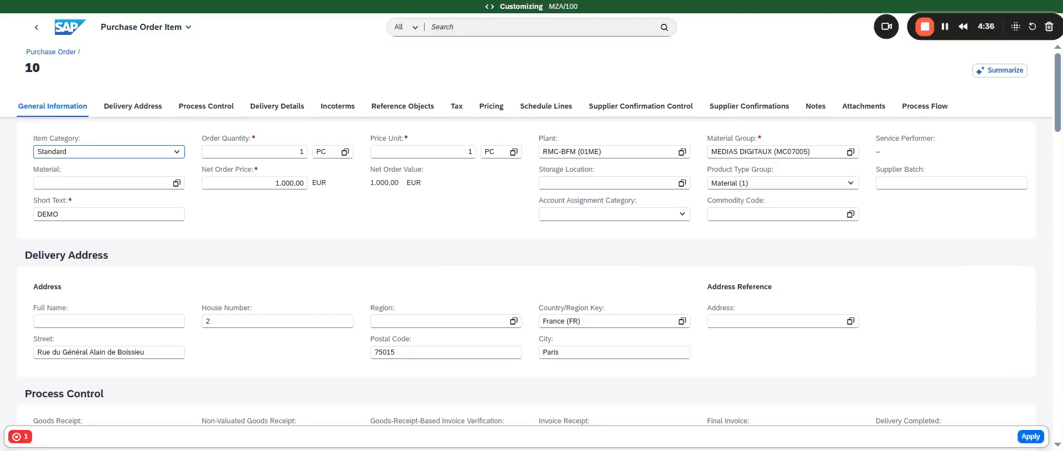
click(684, 216)
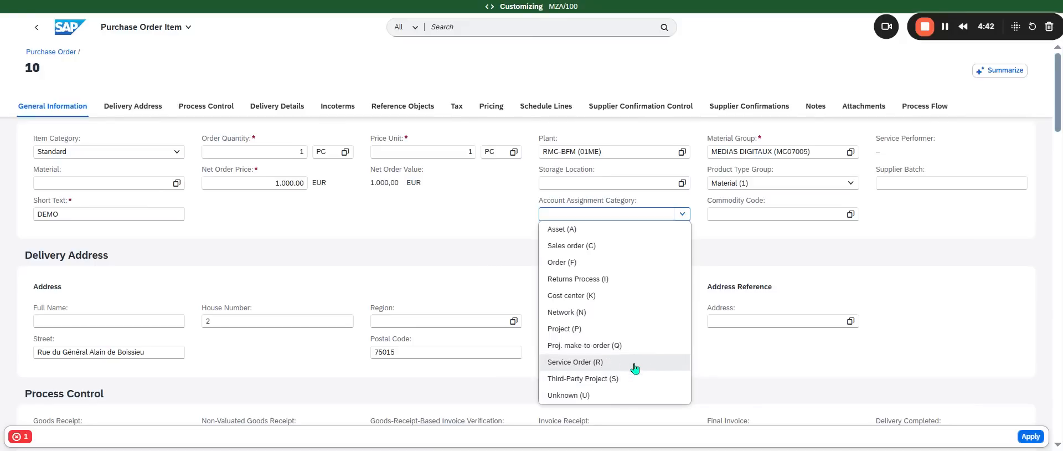
click(606, 297)
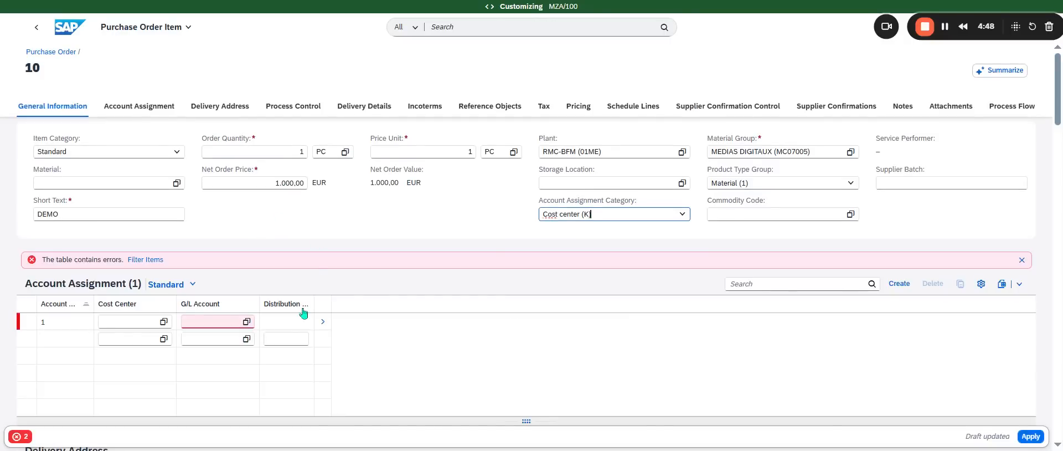
- Search the G/L accounts for 6* for the first account assignment row and display the detailed search filters
click(246, 321)
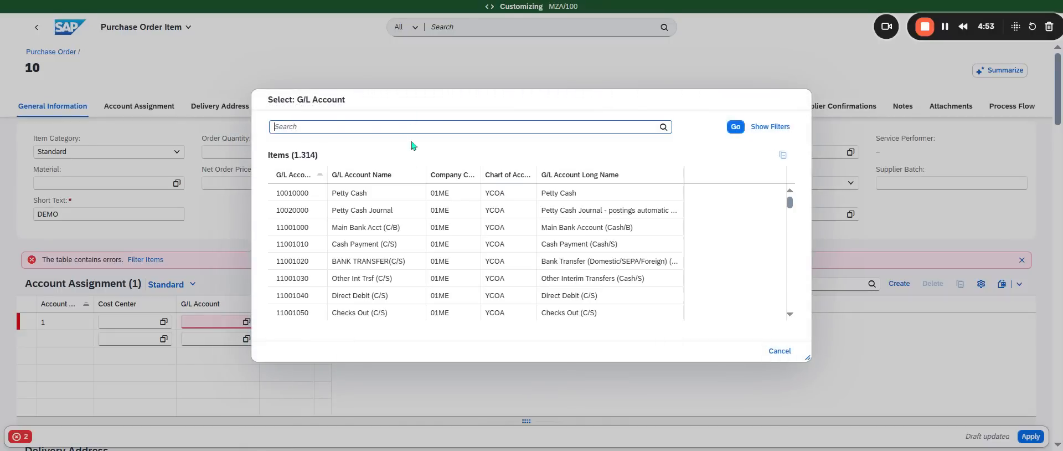
text(6*)
key(Return)
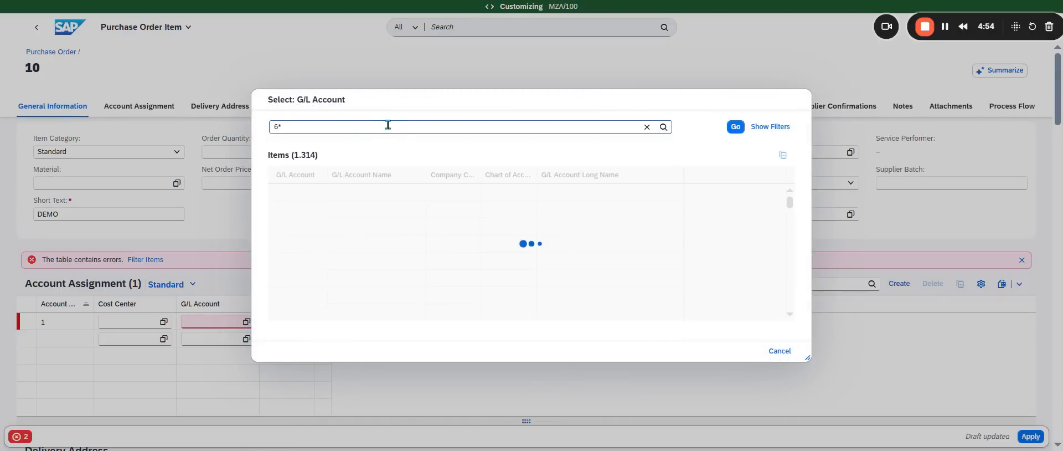
scroll(659, 246, down, 10)
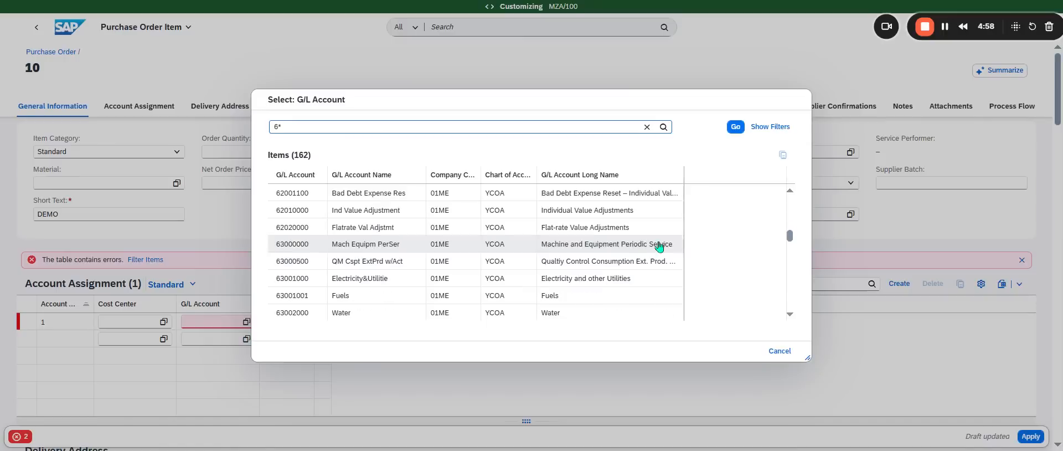
click(770, 126)
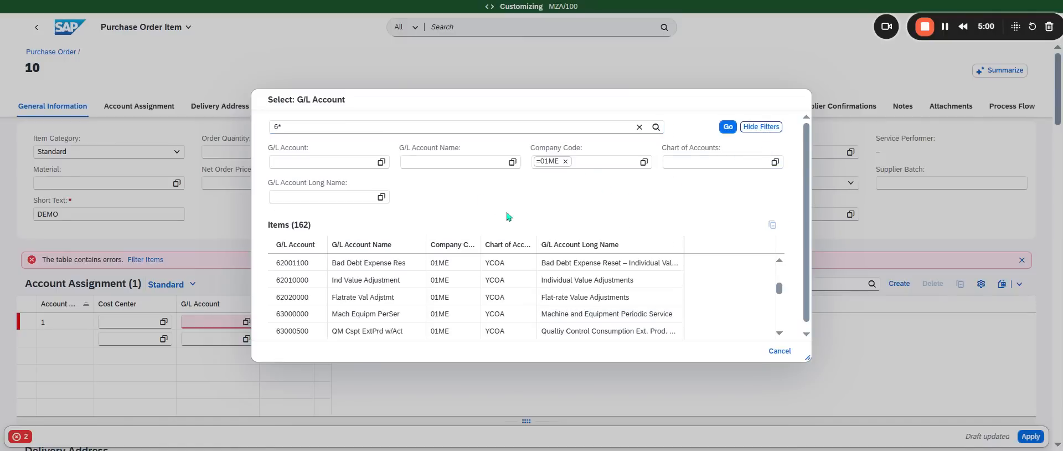
- Clear the general 6* search and filter the G/L Account field by 6* instead
drag(296, 127, 212, 141)
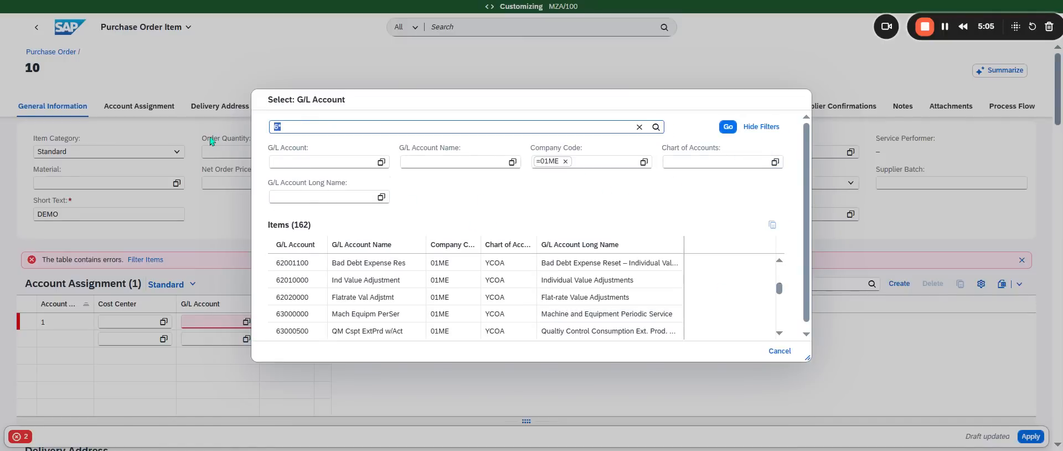
key(BackSpace)
click(297, 162)
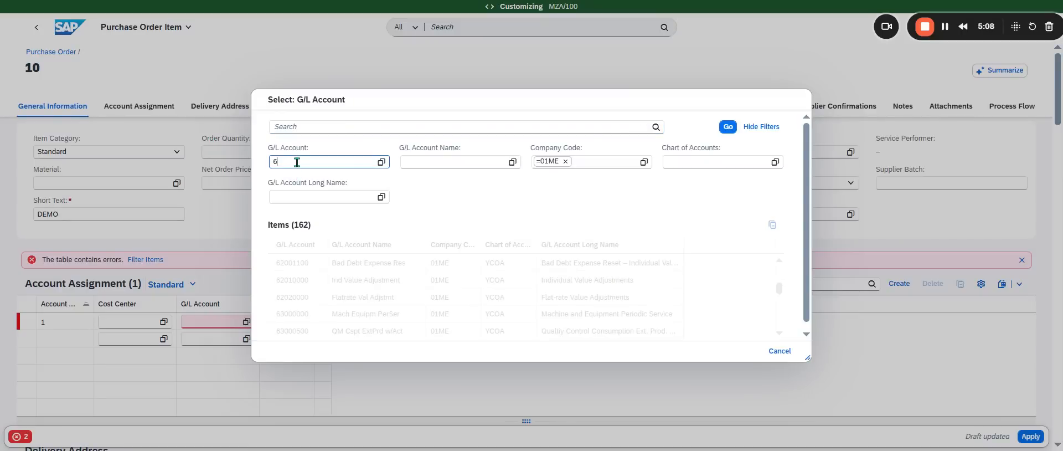
text(6*)
- Search the filtered accounts for Purc*, assign G/L account 65008400 (Purchased Services - Accommodation) and set the cost center to 01ME072040
click(315, 127)
text(P)
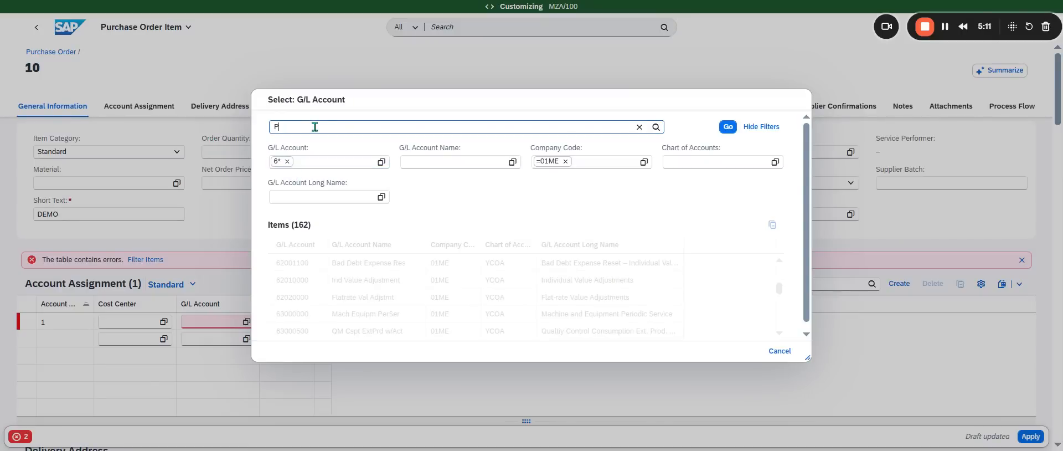
text(urc*)
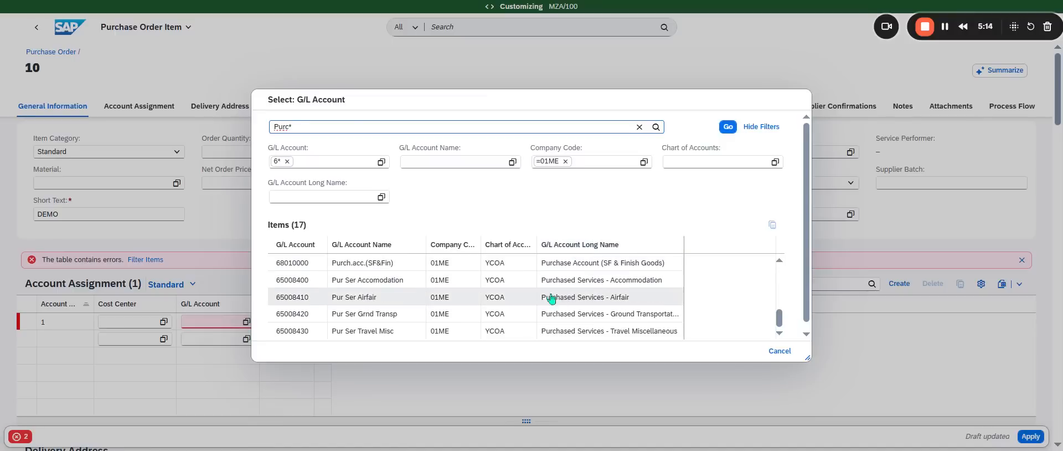
scroll(524, 313, down, 1)
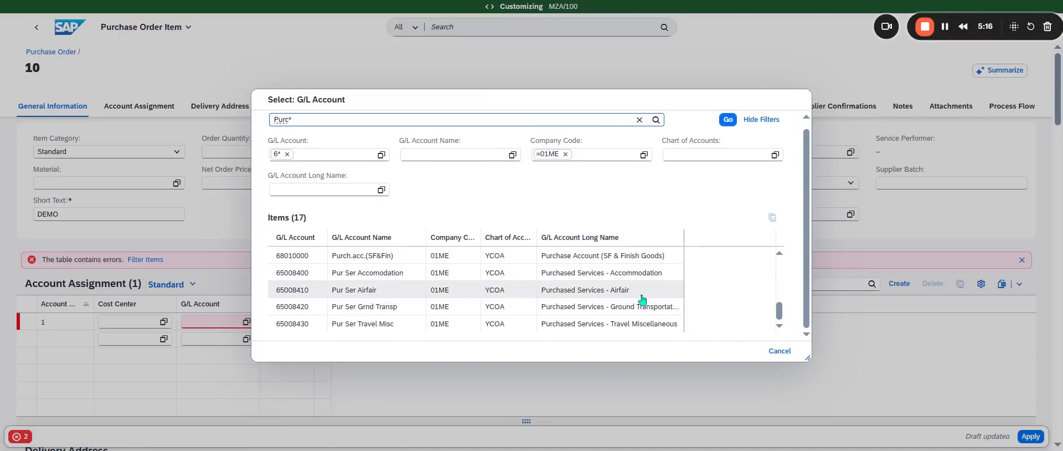
click(594, 275)
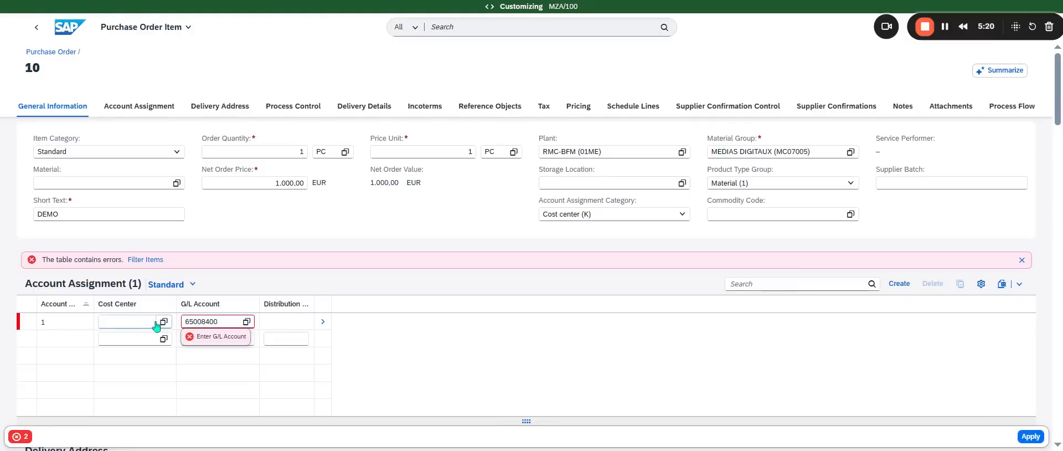
click(164, 321)
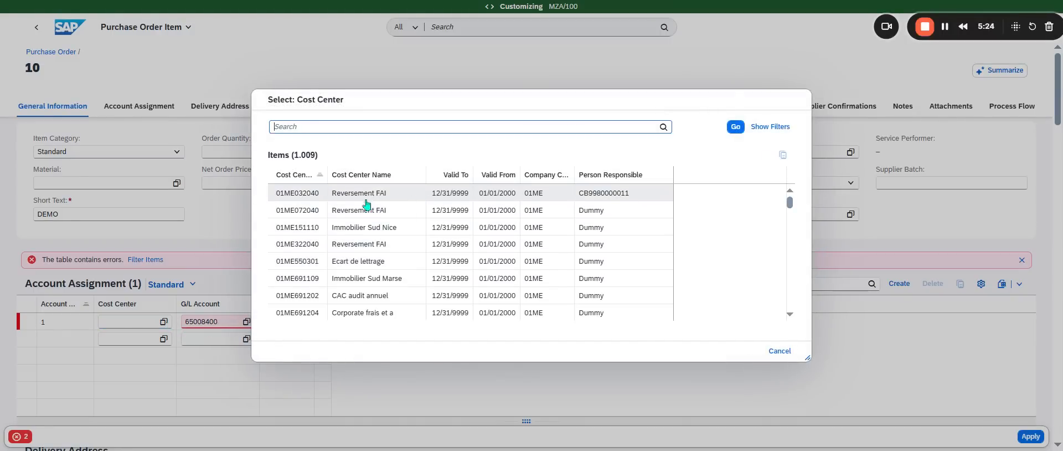
click(288, 209)
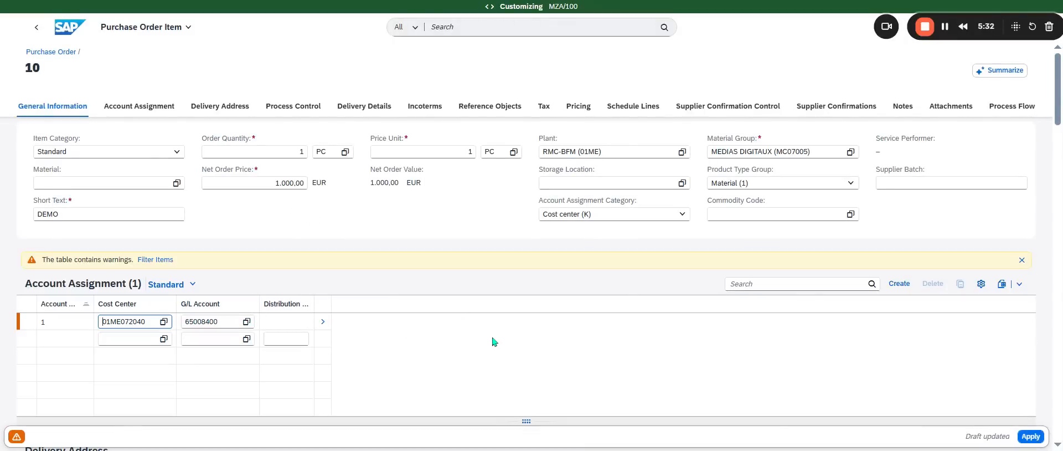
- Review the item's warnings and go to the delivery date warning in the schedule lines
click(18, 438)
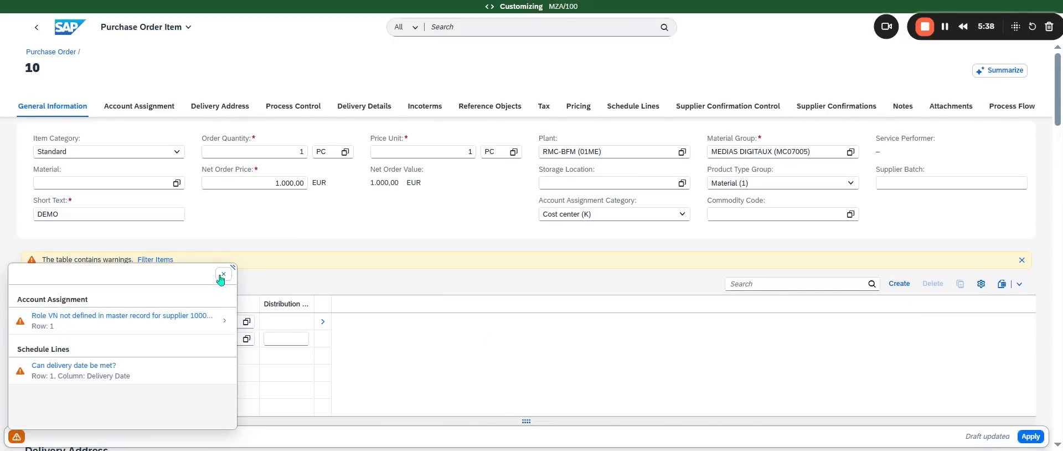
click(89, 367)
click(223, 274)
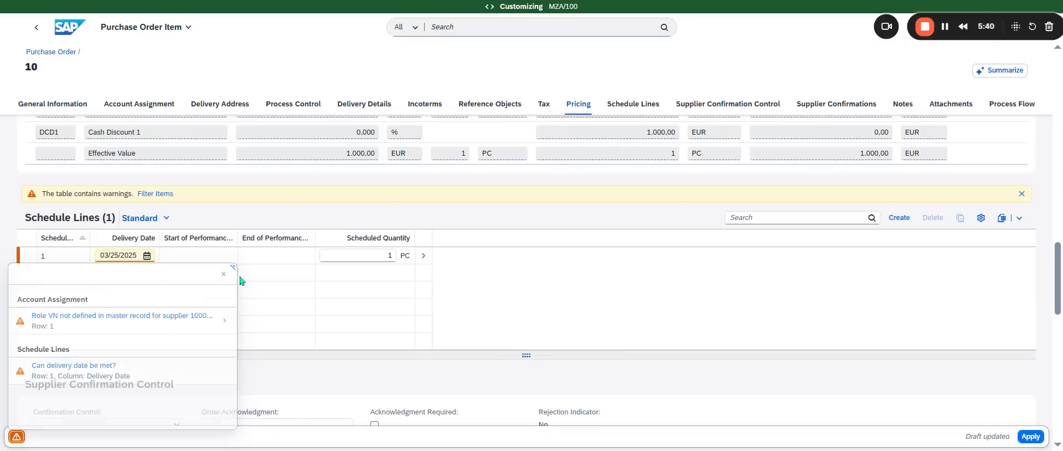
- Try the delivery dates 03/31/2025 and 04/03/2025 on schedule line 1
click(149, 256)
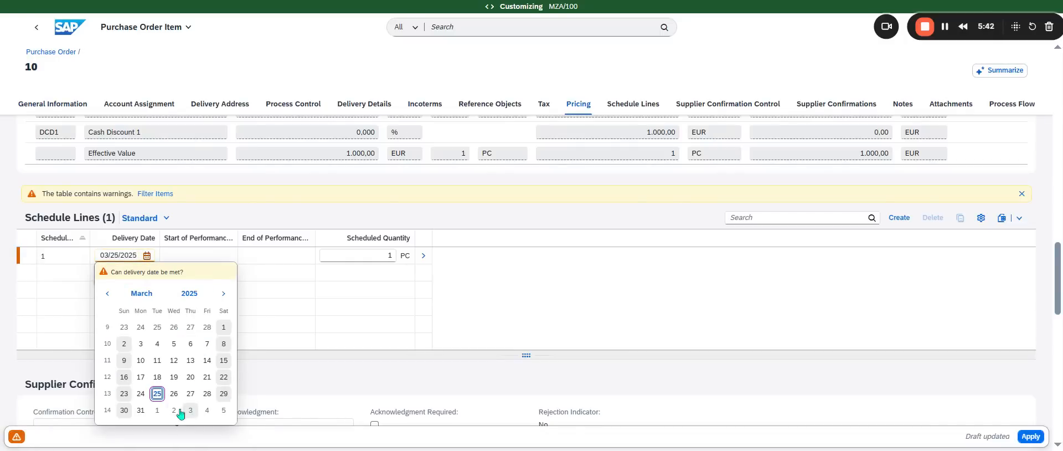
click(149, 417)
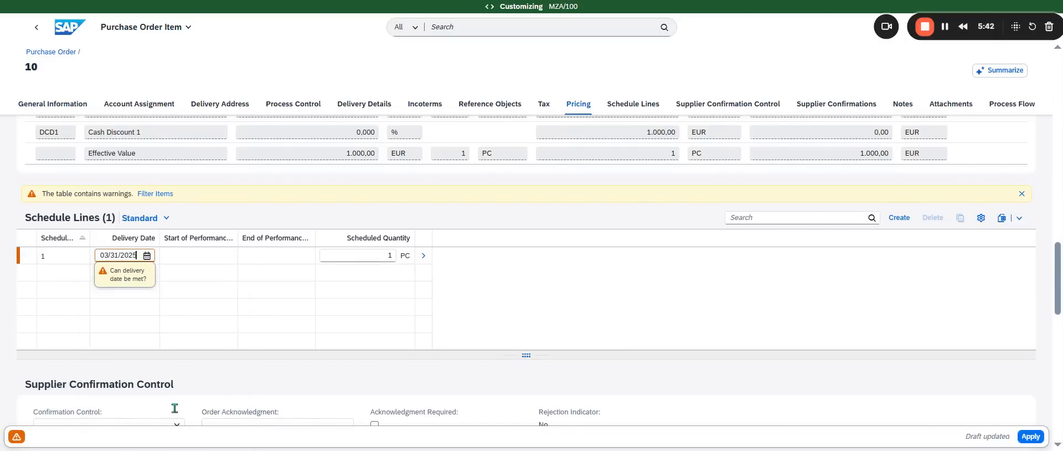
click(147, 255)
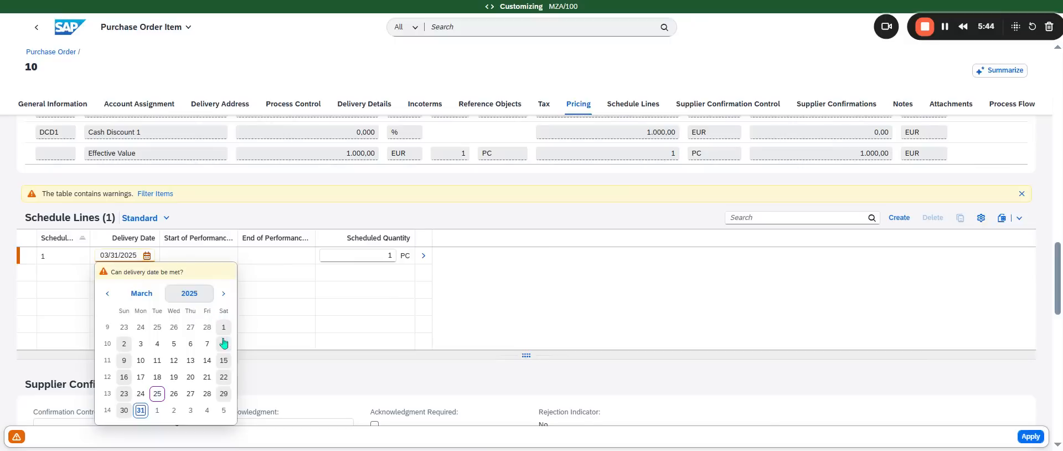
click(207, 410)
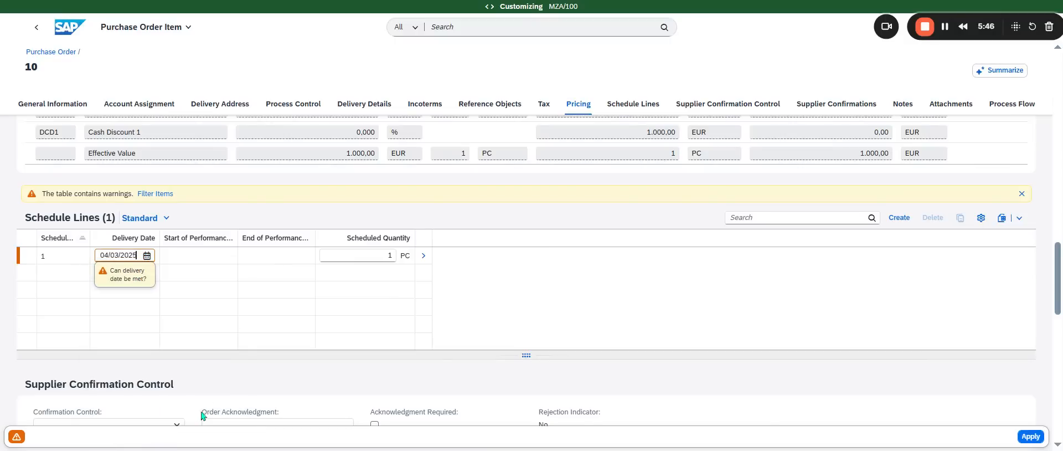
- Set the delivery date of schedule line 1 to 04/24/2025 and apply the item changes
click(146, 255)
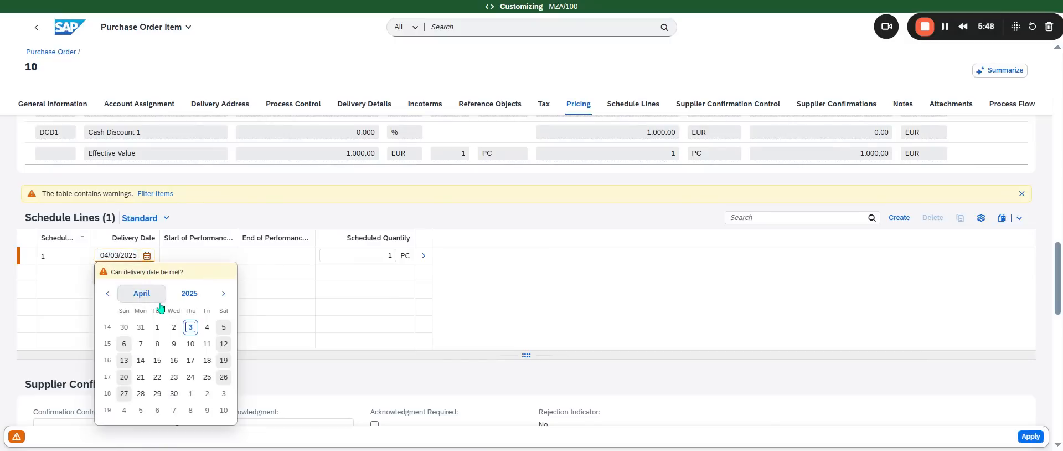
click(190, 376)
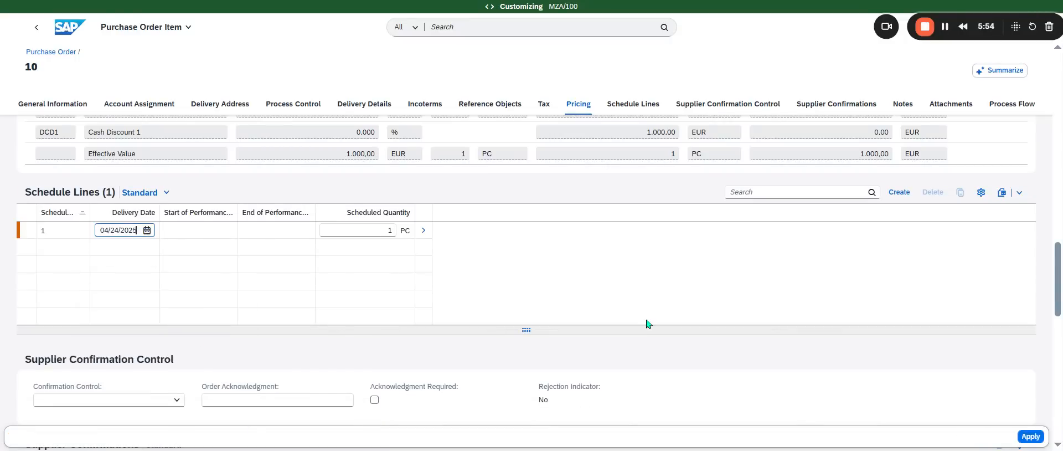
click(1037, 436)
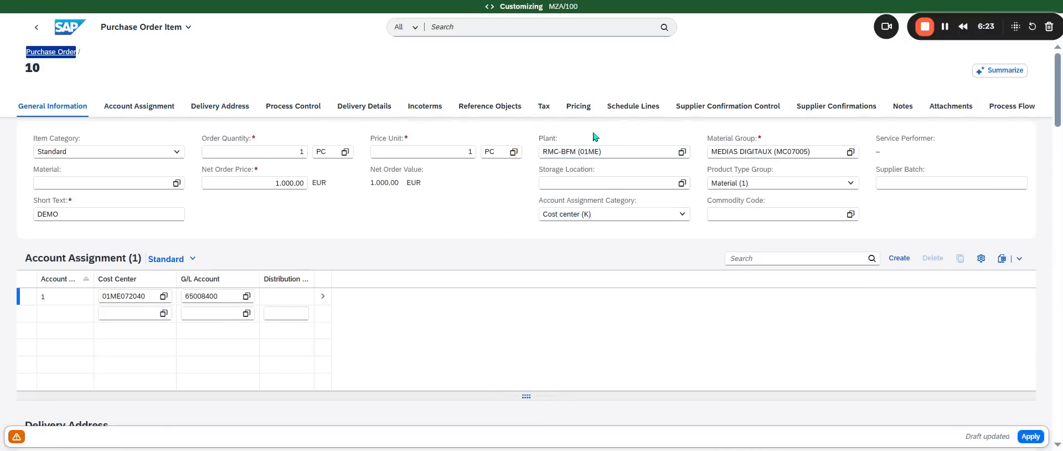
- Examine item 10's account assignment, delivery address, process control, delivery details, Incoterms and tax sections, and its supplier role warning
click(155, 113)
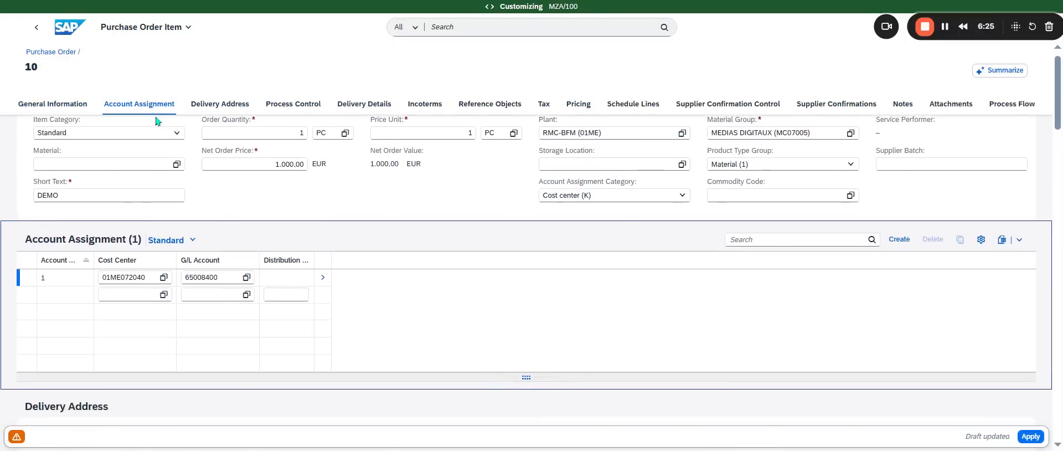
click(204, 113)
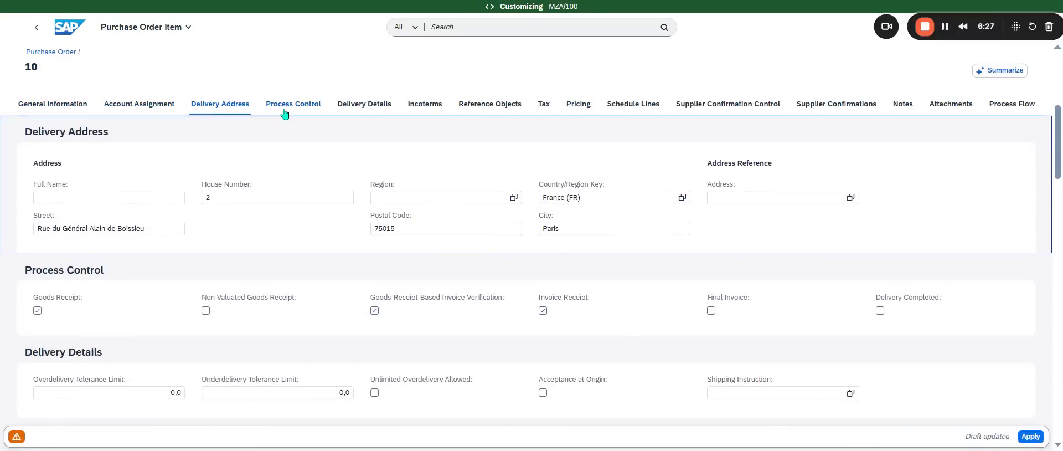
click(284, 111)
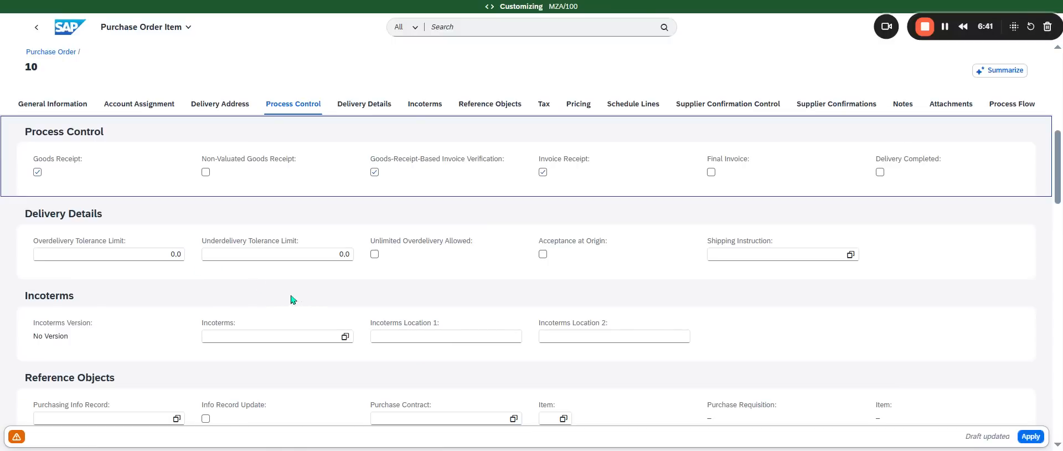
click(366, 106)
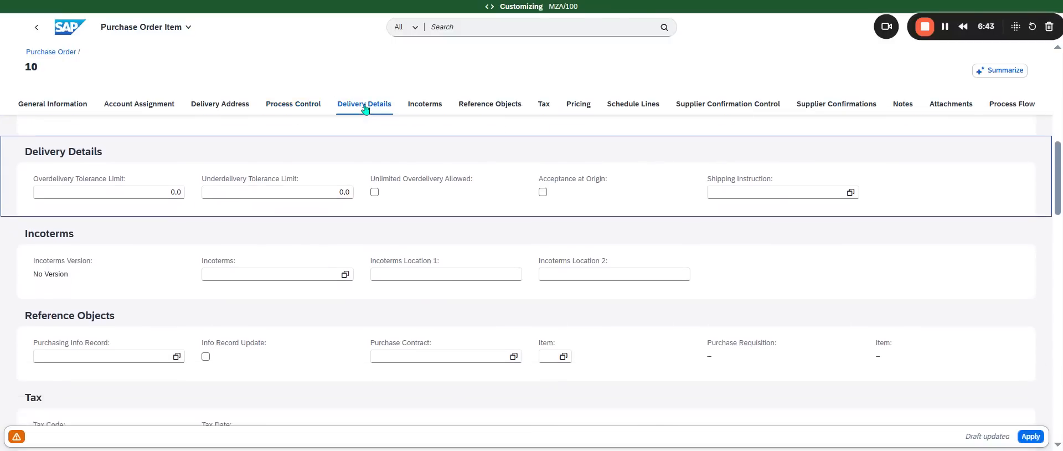
scroll(200, 348, down, 1)
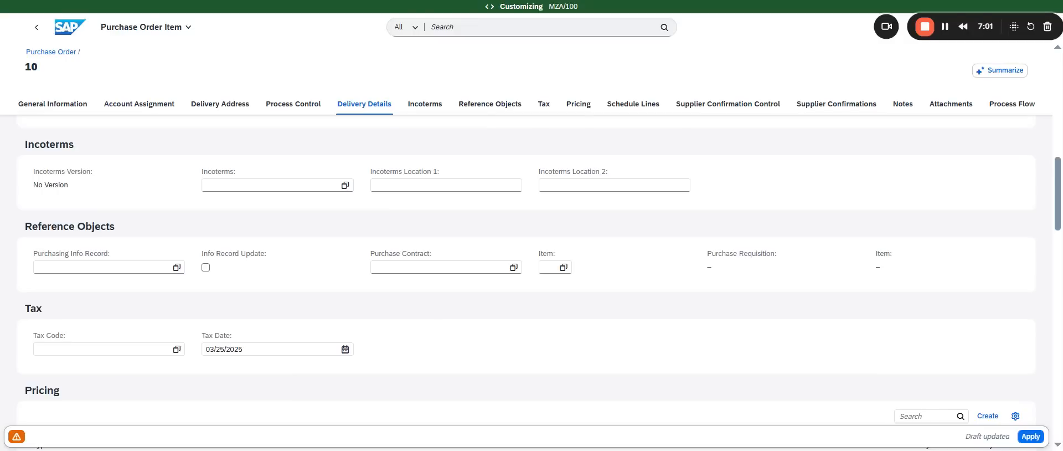
key(Tab)
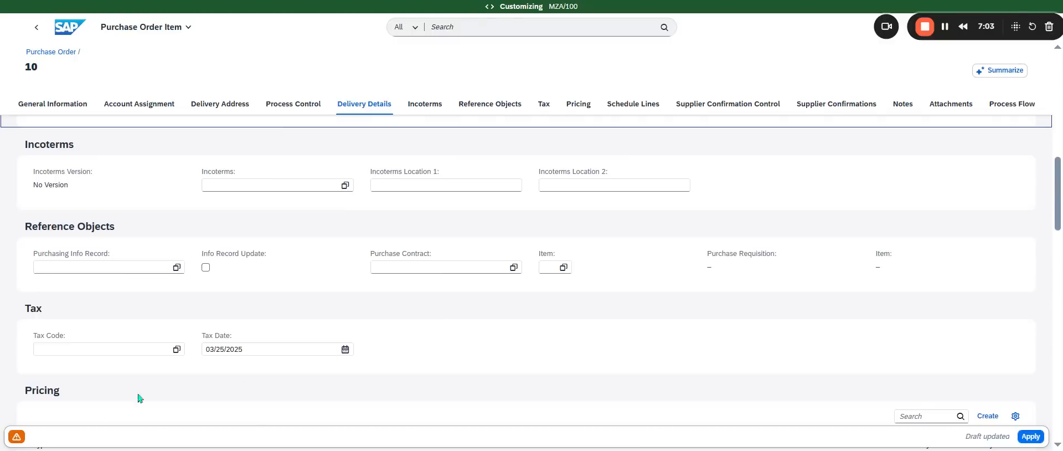
click(16, 437)
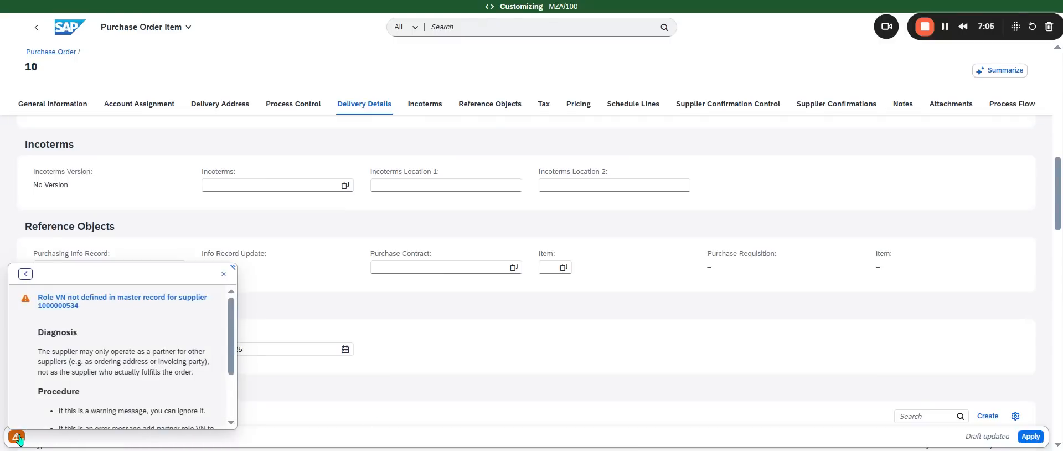
click(17, 436)
- Apply item 10's details and submit the purchase order, selecting the assigned order number
click(1030, 436)
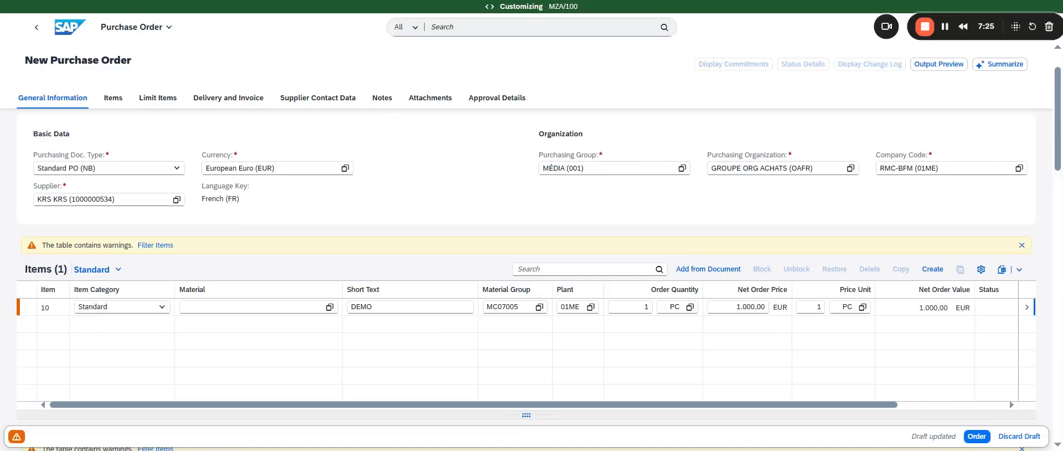
click(977, 435)
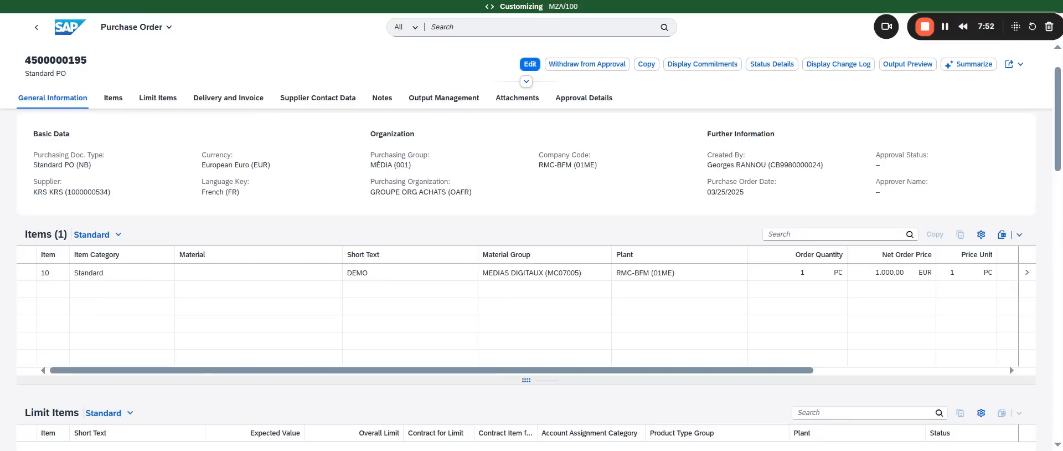
drag(24, 61, 89, 62)
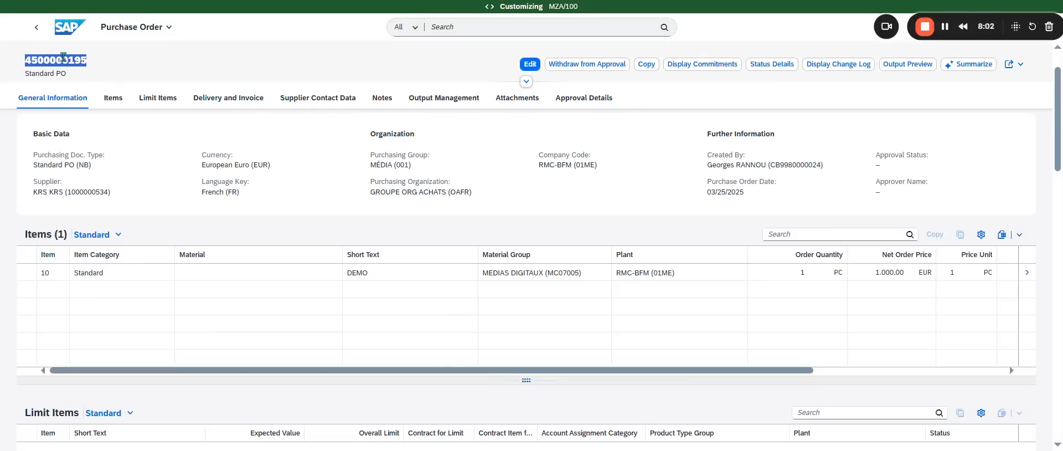
- Generate a smart summary of the purchase order with all sections included, read it through and close it
click(968, 67)
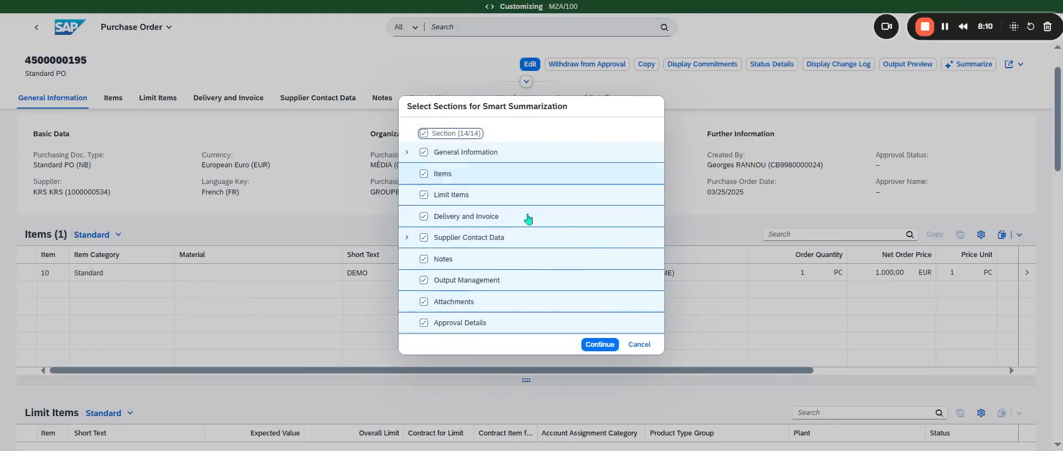
click(609, 350)
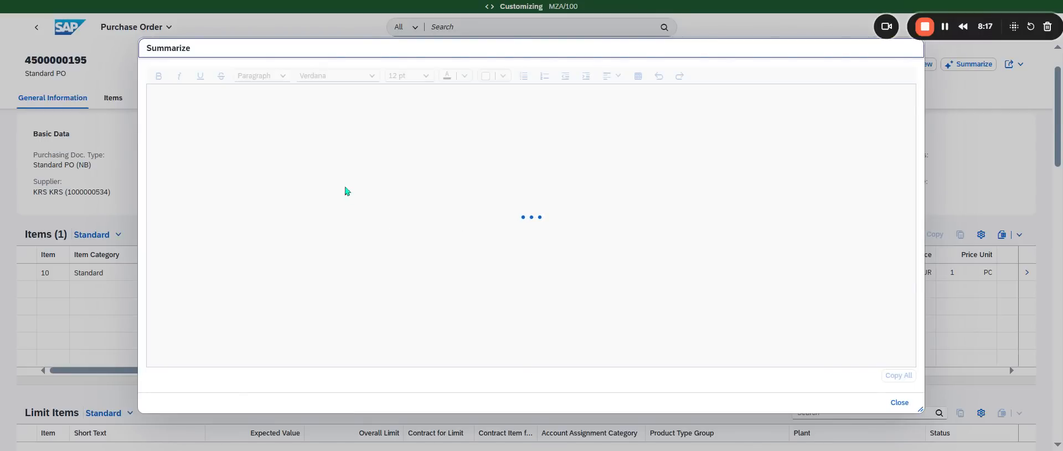
scroll(394, 211, down, 5)
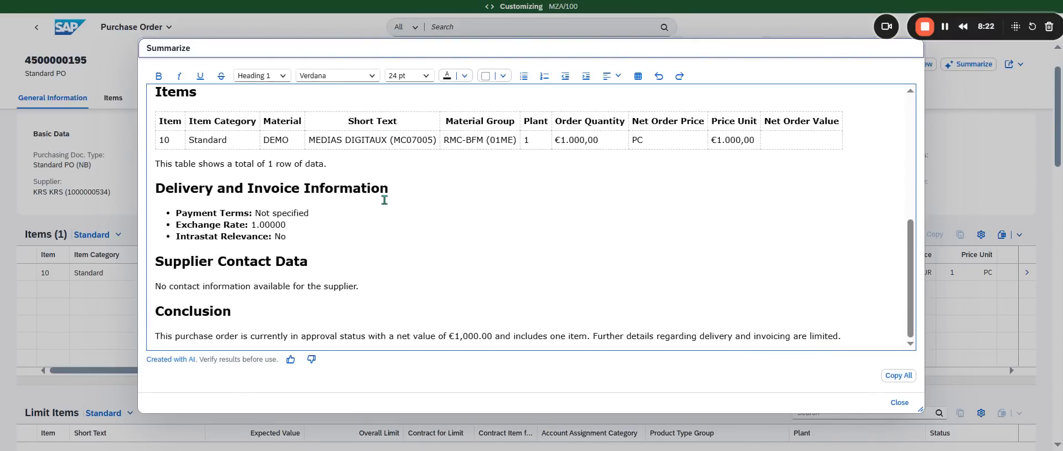
click(899, 402)
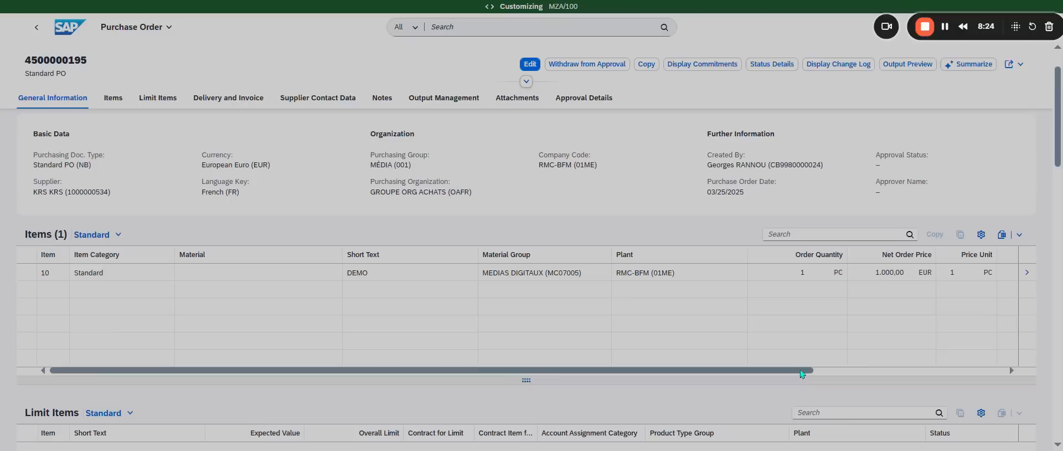
- Review the purchase order's approval details and withdraw the order from approval
click(584, 98)
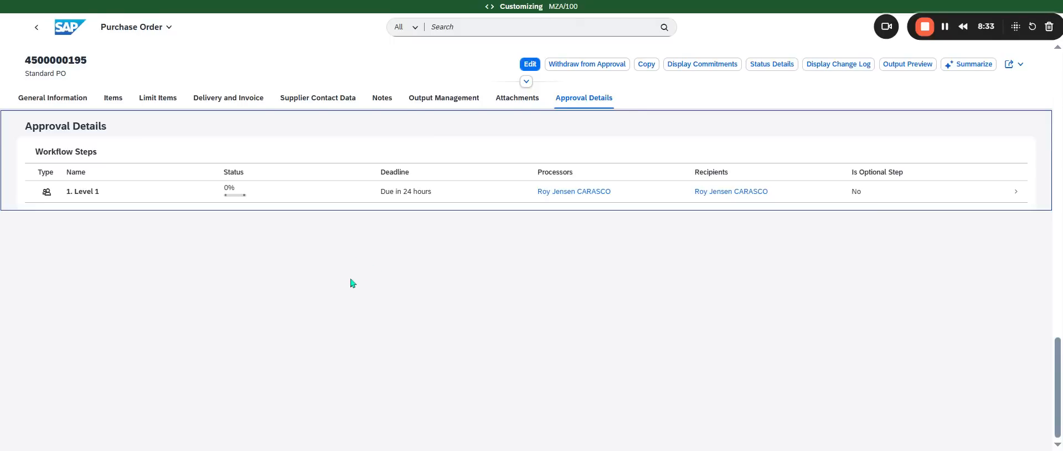
click(578, 67)
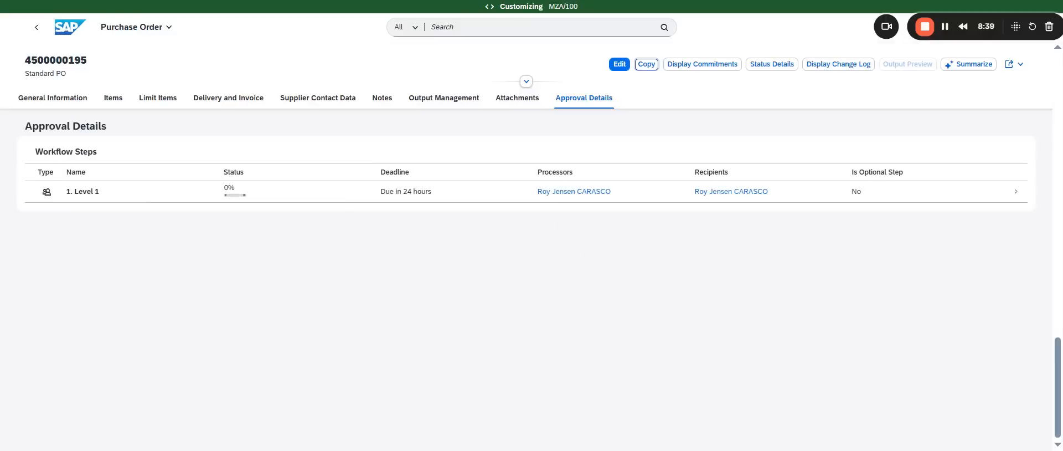
scroll(352, 315, up, 15)
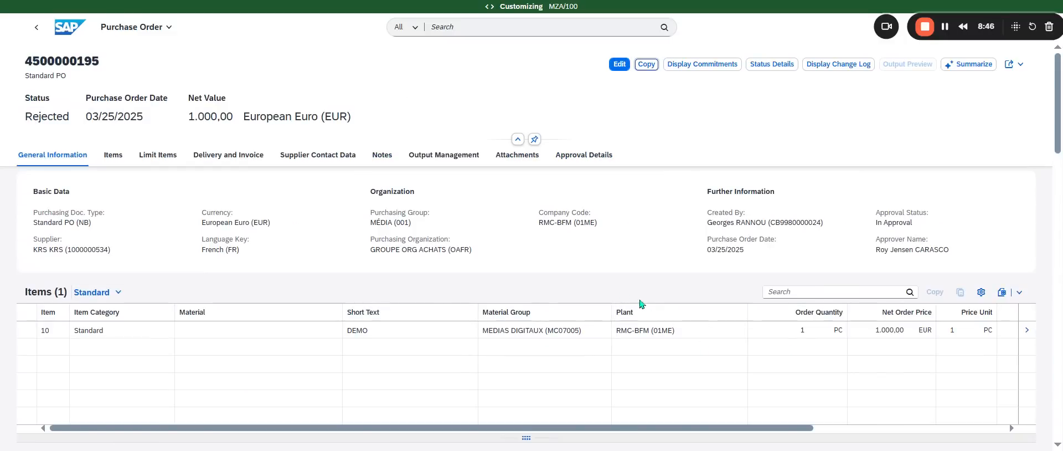
- Change the purchase order's purchasing group to Group 003 (003) and resubmit the order
click(620, 64)
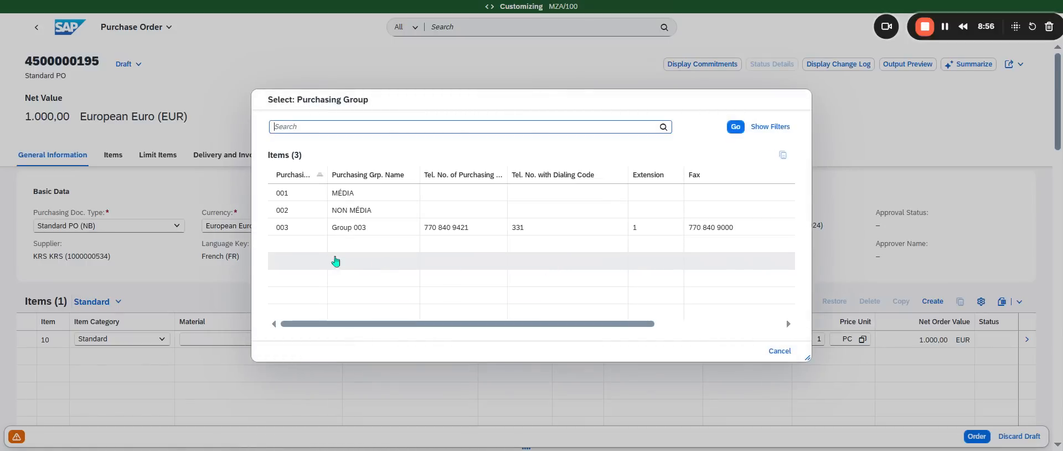
click(394, 227)
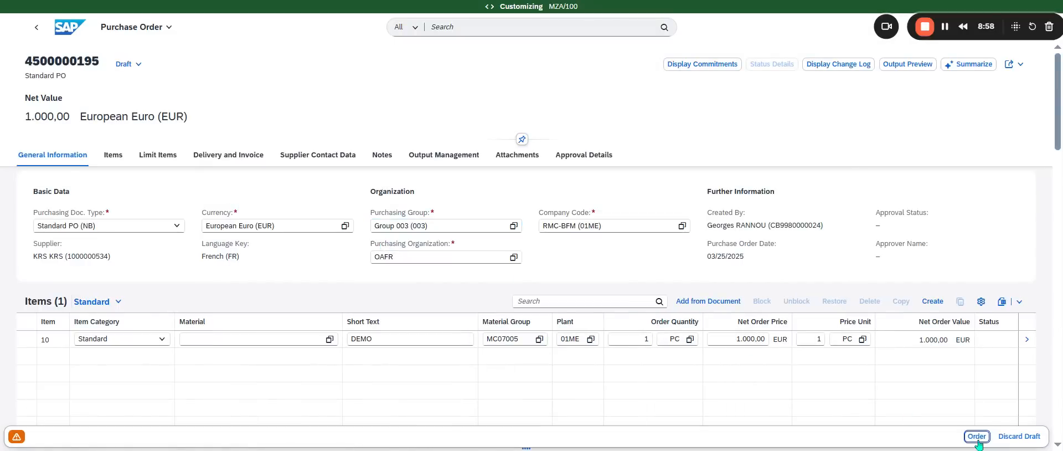
click(977, 436)
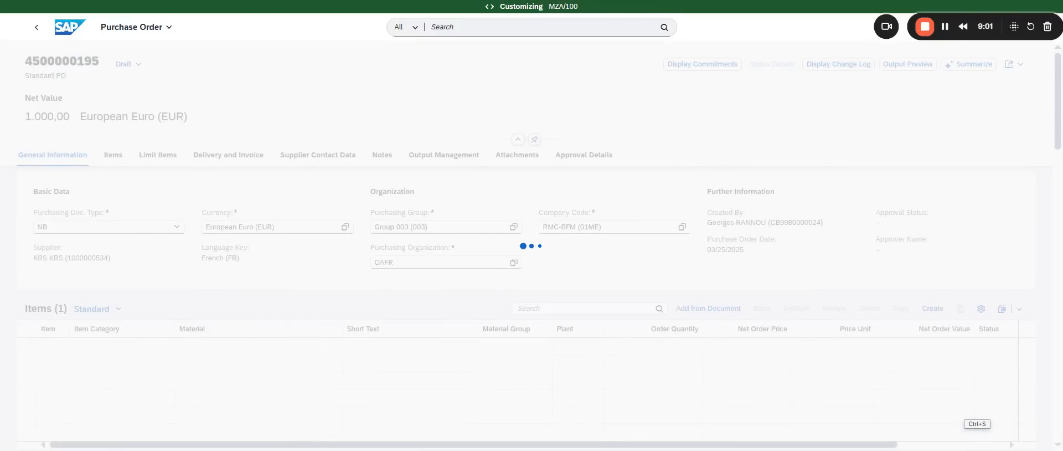
- Review the resubmitted order's approval workflow, and return to the purchase order overview to list all orders unfiltered
click(586, 154)
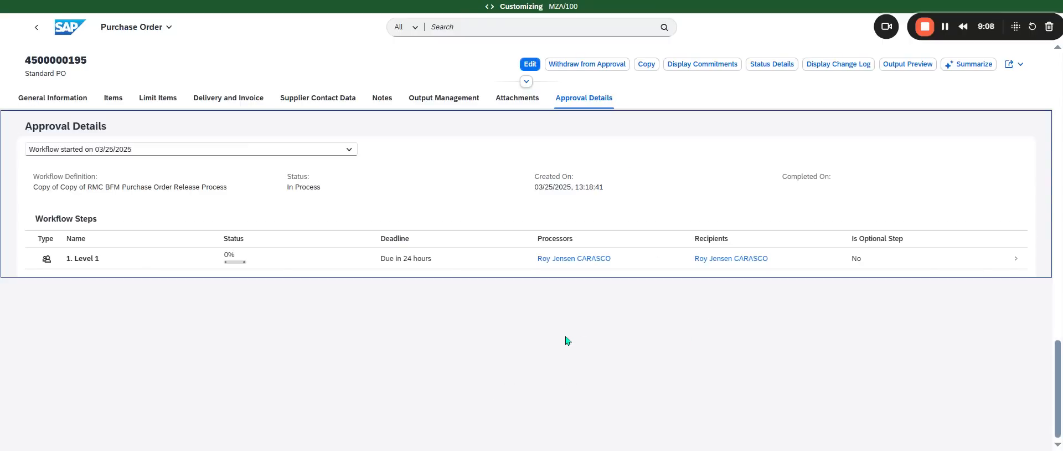
click(34, 30)
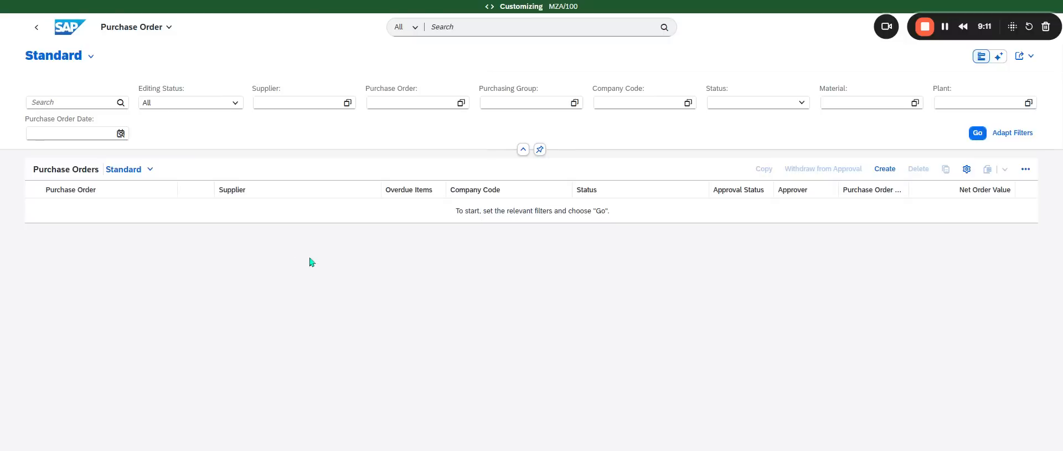
click(976, 136)
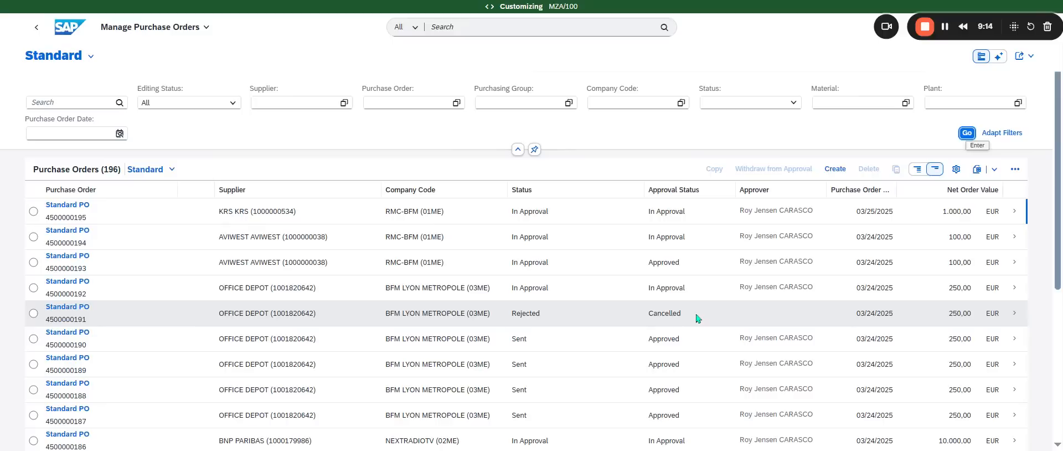